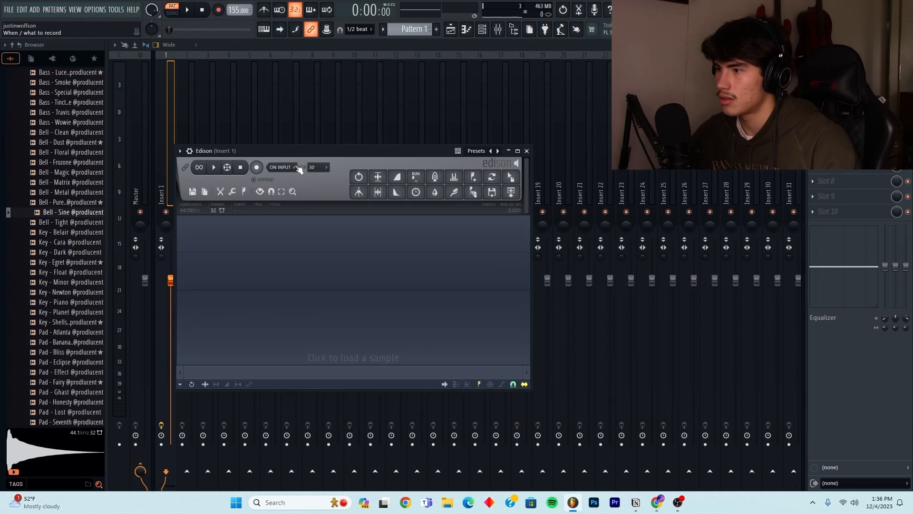
# Change the Edison recording trigger on Insert 1 from its current mode and arm Edison for recording.
pyautogui.click(299, 170)
pyautogui.click(279, 203)
pyautogui.click(256, 167)
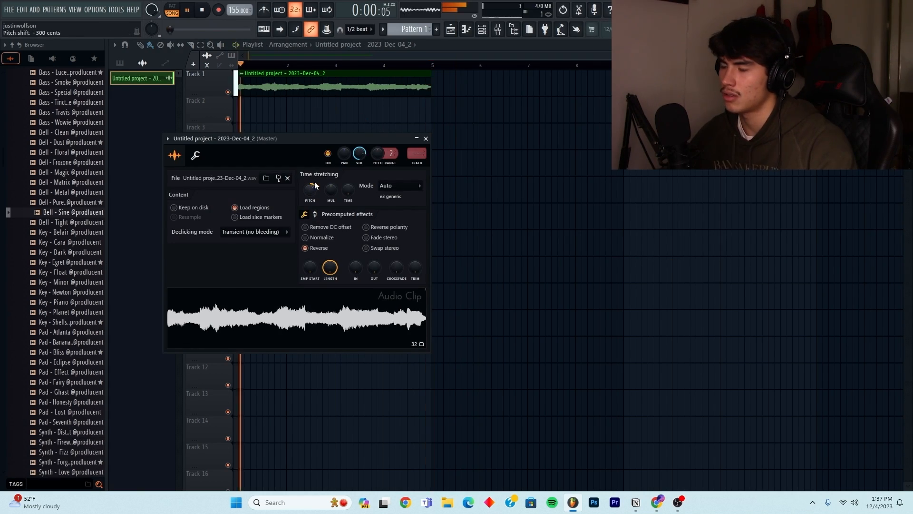
# Close the reversed clip's settings, adjust its fade-in on Track 1 and place a second copy at bar 5.
pyautogui.click(426, 139)
pyautogui.moveTo(672, 55); pyautogui.dragTo(378, 100)
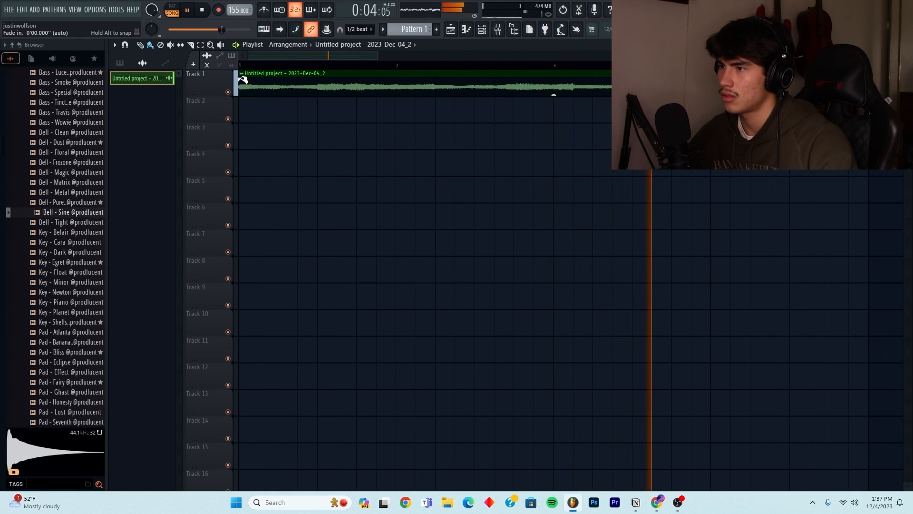
pyautogui.moveTo(240, 78); pyautogui.dragTo(241, 78)
pyautogui.click(461, 76)
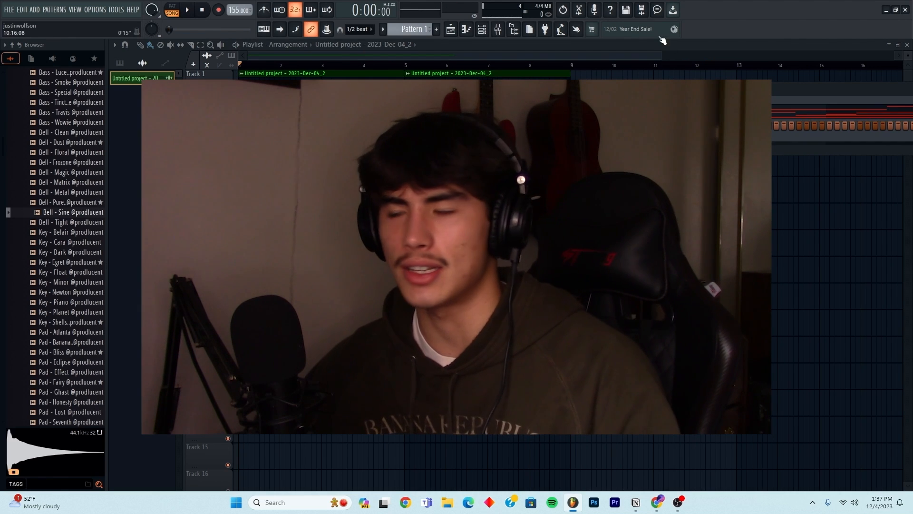
# Move the channel rack aside and play back Pattern 1 and the song arrangement for comparison.
pyautogui.moveTo(666, 88); pyautogui.dragTo(612, 96)
pyautogui.click(172, 10)
pyautogui.click(189, 11)
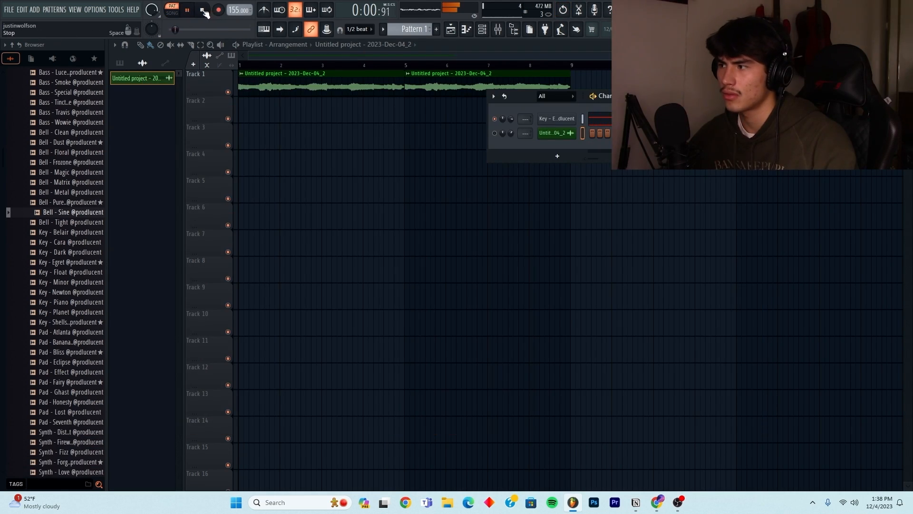
pyautogui.click(203, 10)
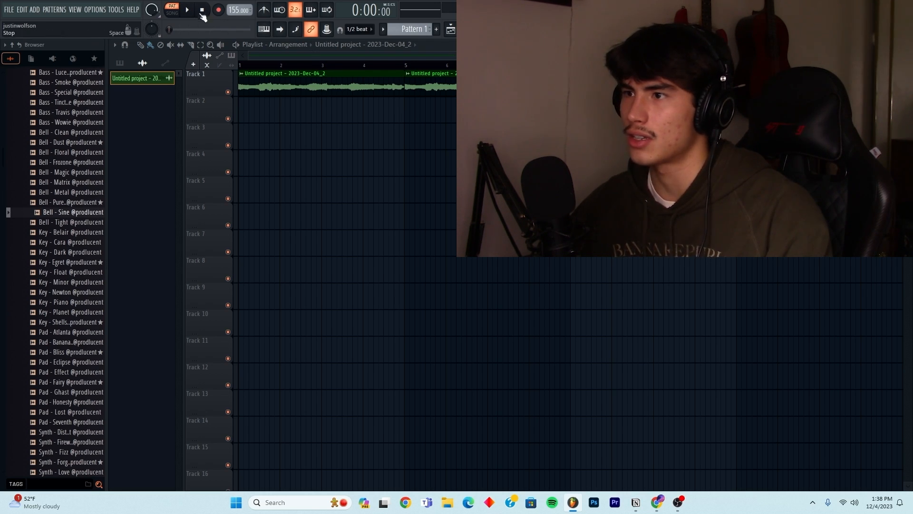
pyautogui.press('space')
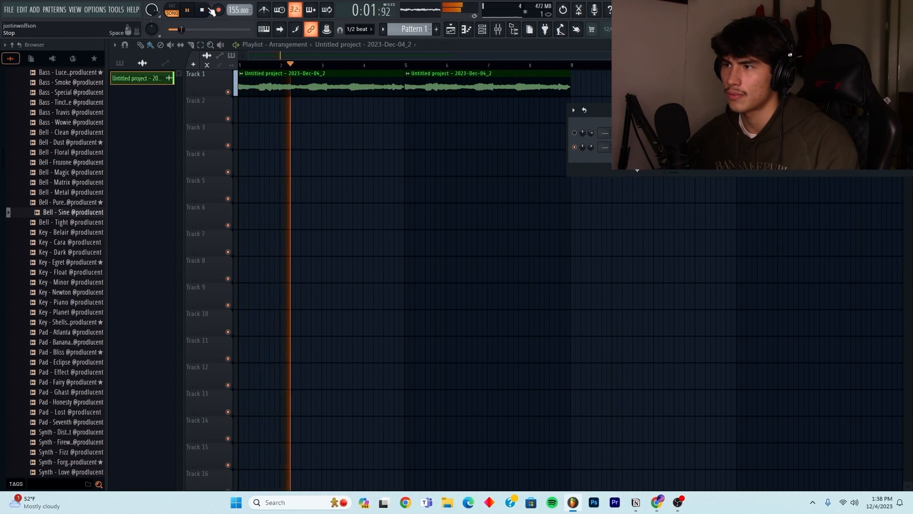
pyautogui.click(204, 10)
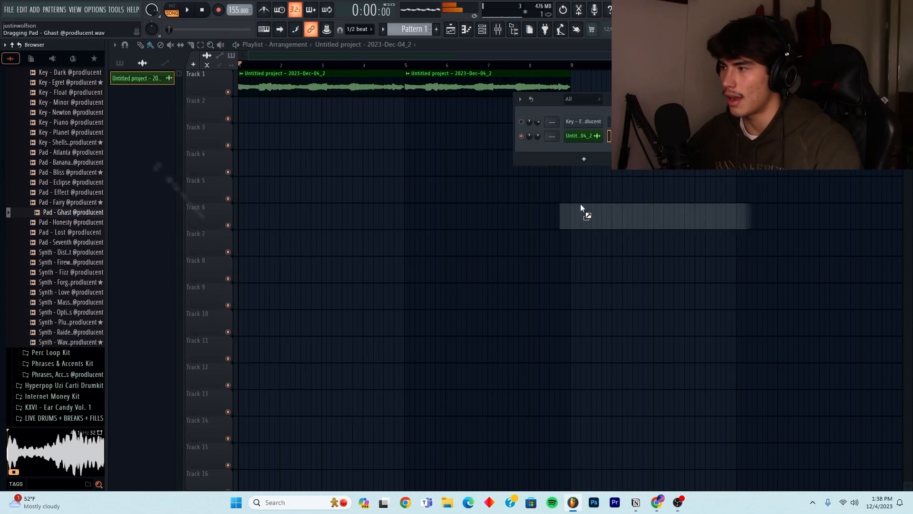
# Add the Pad - Ghast sample as a new channel in the channel rack and open its piano roll.
pyautogui.moveTo(584, 210); pyautogui.dragTo(577, 155)
pyautogui.click(576, 155)
pyautogui.click(228, 171)
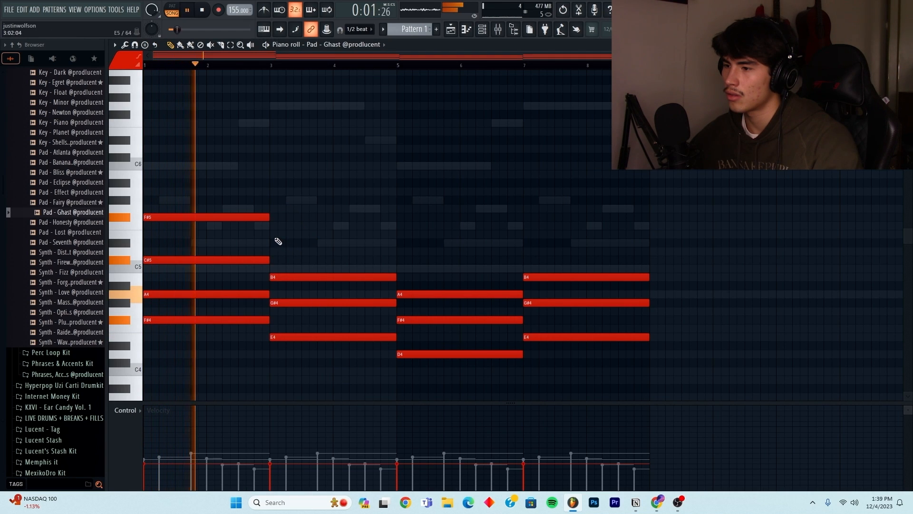
# Add the top notes E5 at bar 3, D5 at bar 5 and E5 at bar 7 to the Pad - Ghast chords.
pyautogui.click(274, 236)
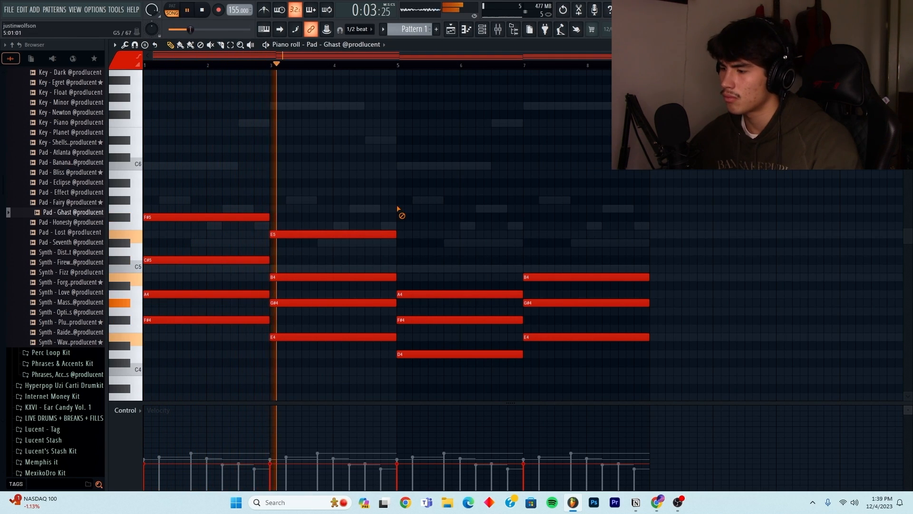
pyautogui.click(402, 253)
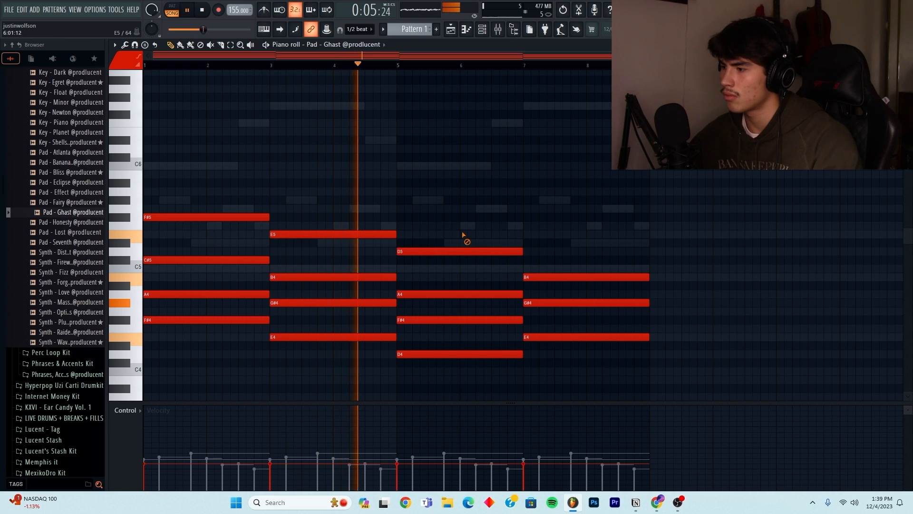
pyautogui.click(525, 243)
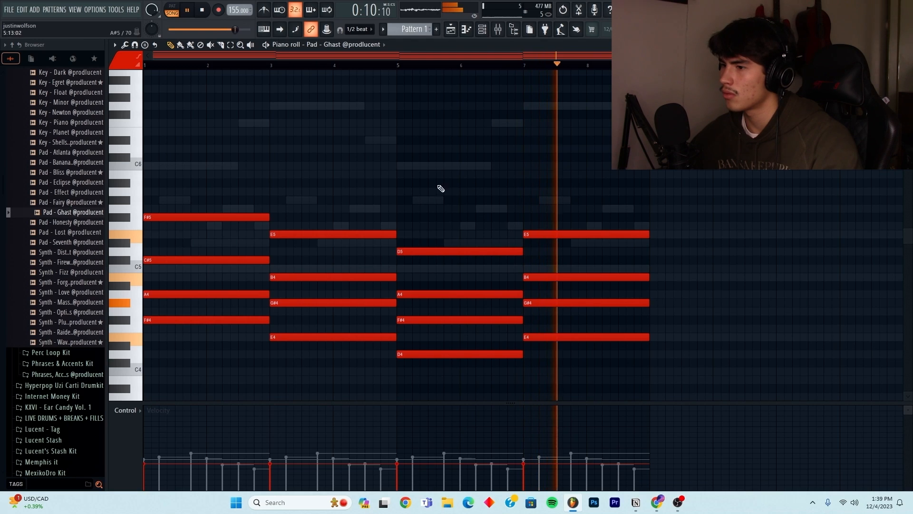
pyautogui.scroll(2, 441, 188)
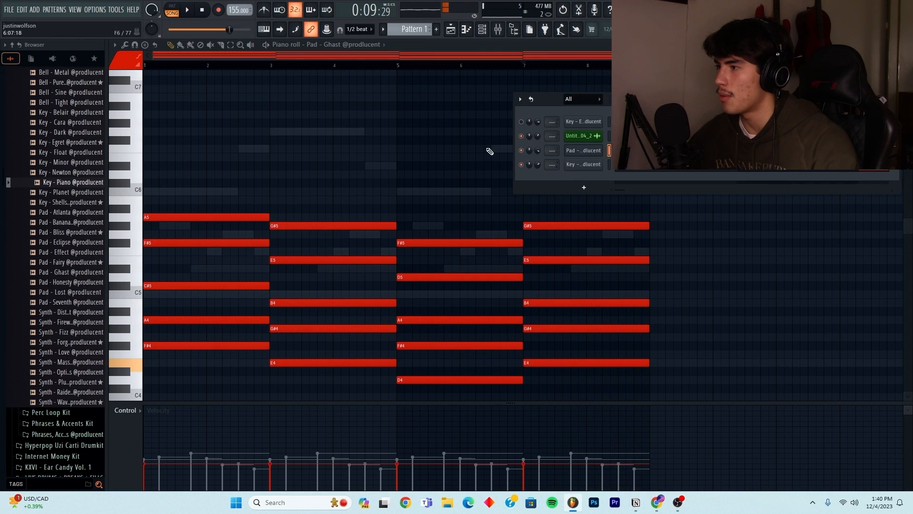
# Transpose the lowest note of all four Key - Piano chords down one octave and return to the piano's channel in the channel rack.
pyautogui.click(647, 167)
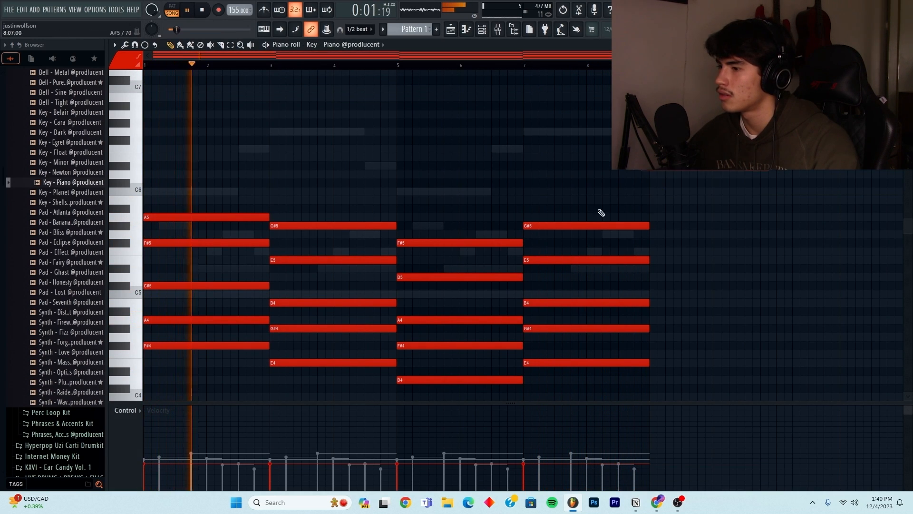
pyautogui.scroll(-4, 499, 228)
pyautogui.keyDown('ctrl'); pyautogui.keyDown('shift'); pyautogui.click(252, 244); pyautogui.keyUp('shift'); pyautogui.keyUp('ctrl')
pyautogui.keyDown('ctrl'); pyautogui.keyDown('shift'); pyautogui.click(363, 261); pyautogui.keyUp('shift'); pyautogui.keyUp('ctrl')
pyautogui.keyDown('ctrl'); pyautogui.keyDown('shift'); pyautogui.click(402, 278); pyautogui.keyUp('shift'); pyautogui.keyUp('ctrl')
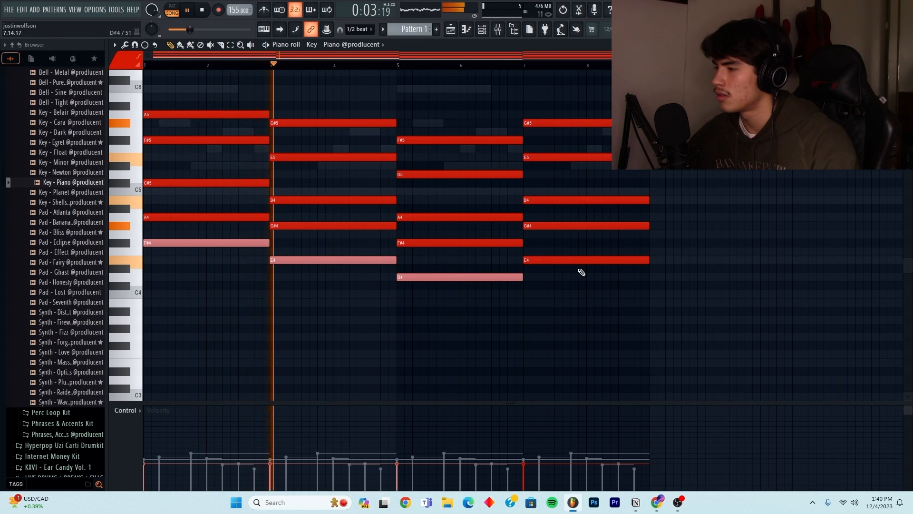
pyautogui.keyDown('ctrl'); pyautogui.keyDown('shift'); pyautogui.click(573, 259); pyautogui.keyUp('shift'); pyautogui.keyUp('ctrl')
pyautogui.hotkey('ctrl', 'Down')
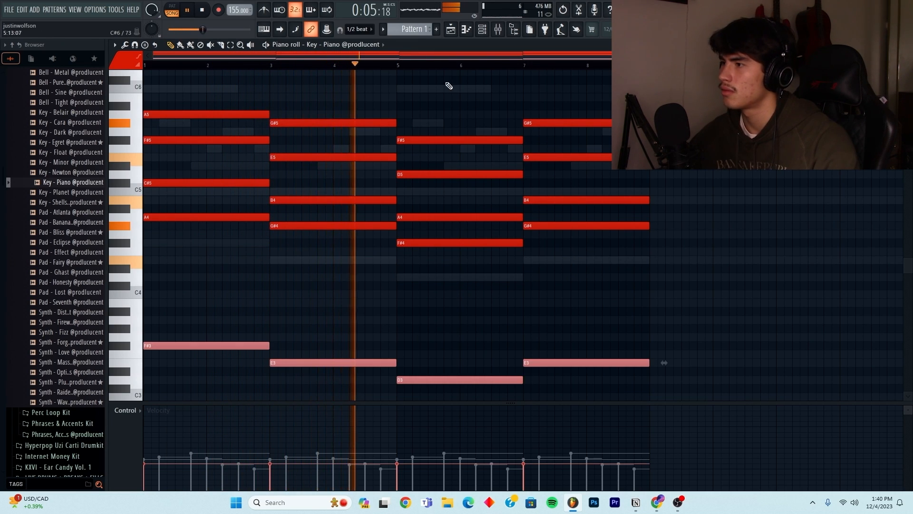
pyautogui.hotkey('ctrl', 'd')
pyautogui.click(482, 30)
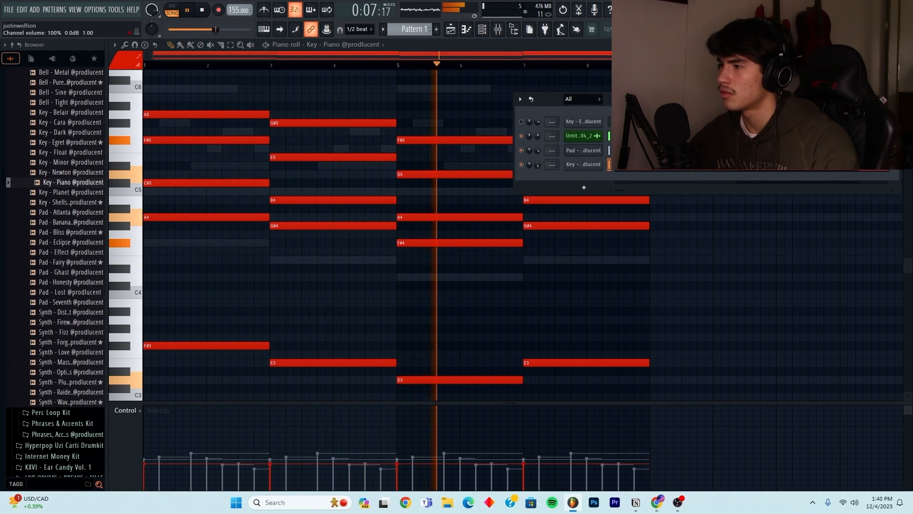
pyautogui.click(592, 165)
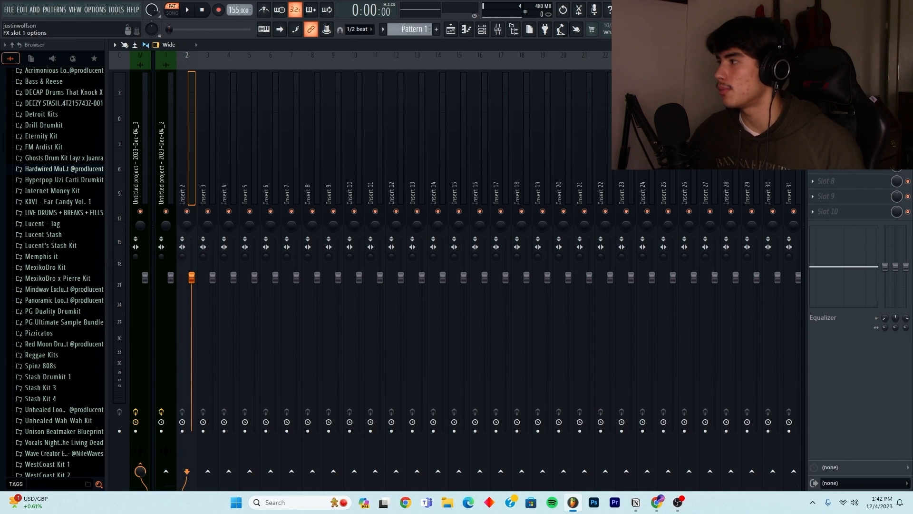
# Load MRhythmizer into the first effect slot of Insert 2 and reposition its window.
pyautogui.click(812, 74)
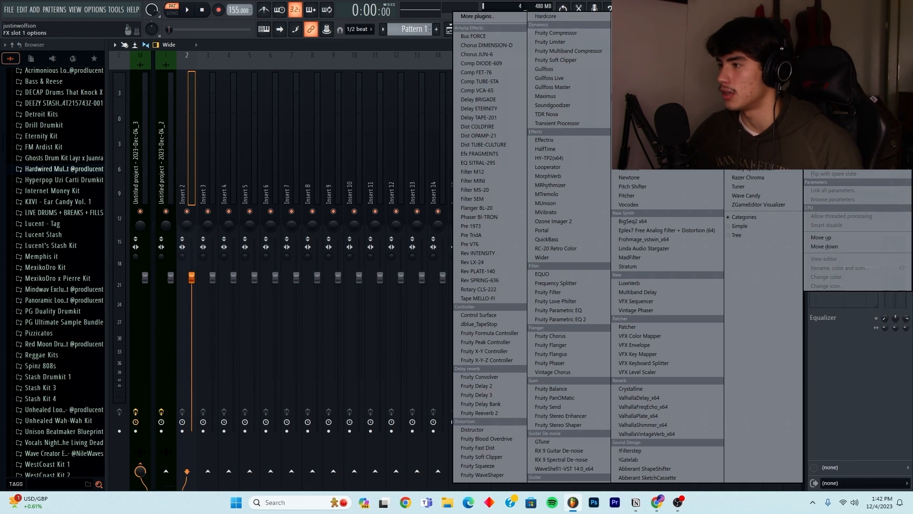
pyautogui.click(575, 183)
pyautogui.moveTo(384, 165); pyautogui.dragTo(398, 91)
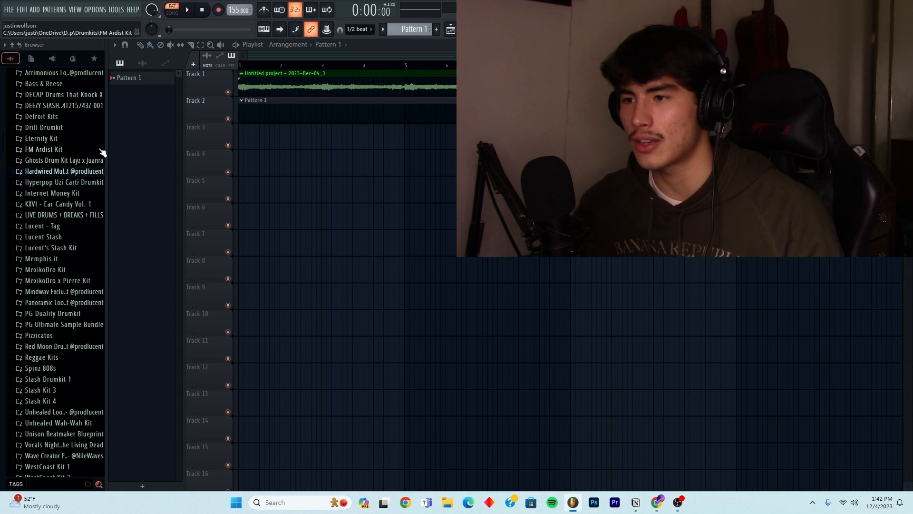
# Expand the Hardwired kit folder in the sample browser.
pyautogui.click(62, 171)
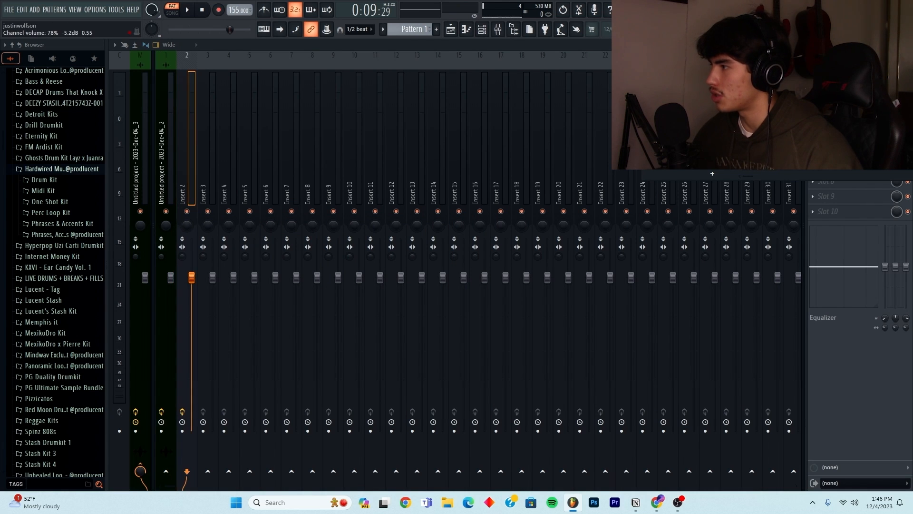
pyautogui.moveTo(677, 128); pyautogui.dragTo(820, 179)
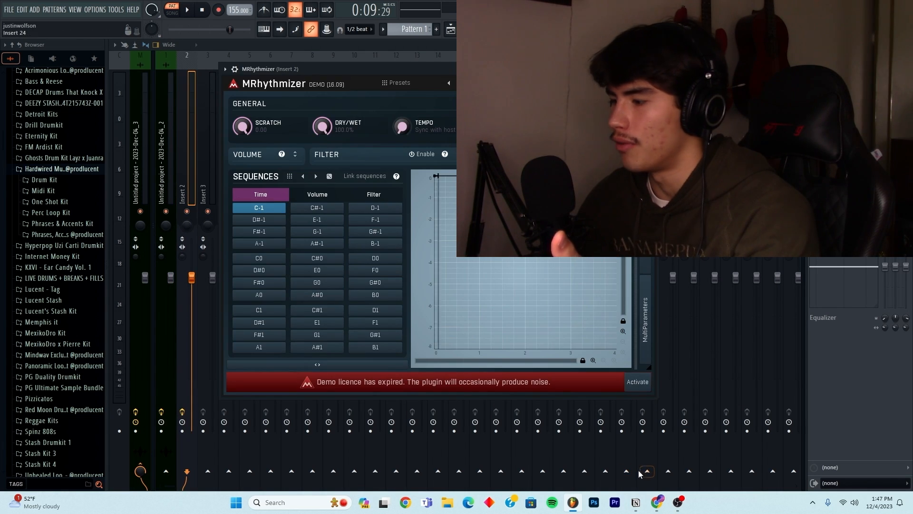
# Switch to Chrome and begin a web search for MRhythmizer, erasing the mistyped part of the query.
pyautogui.moveTo(655, 505)
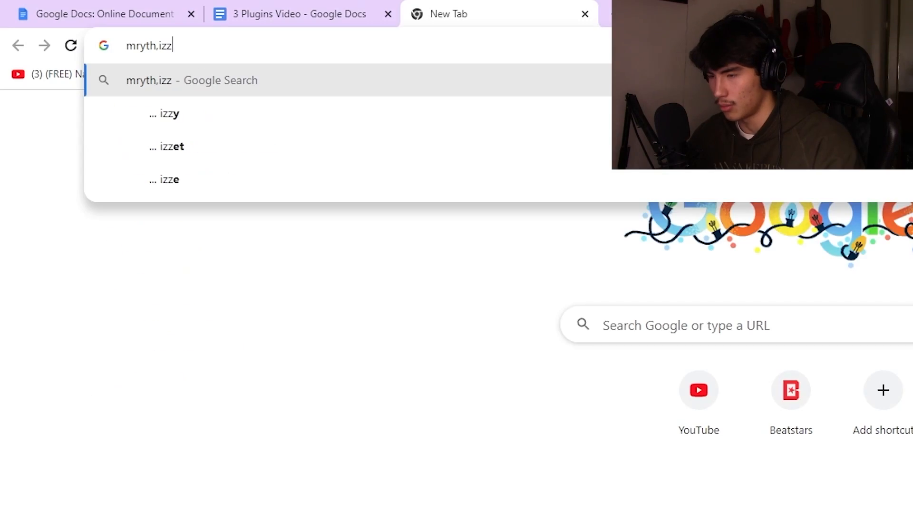
pyautogui.write('e')
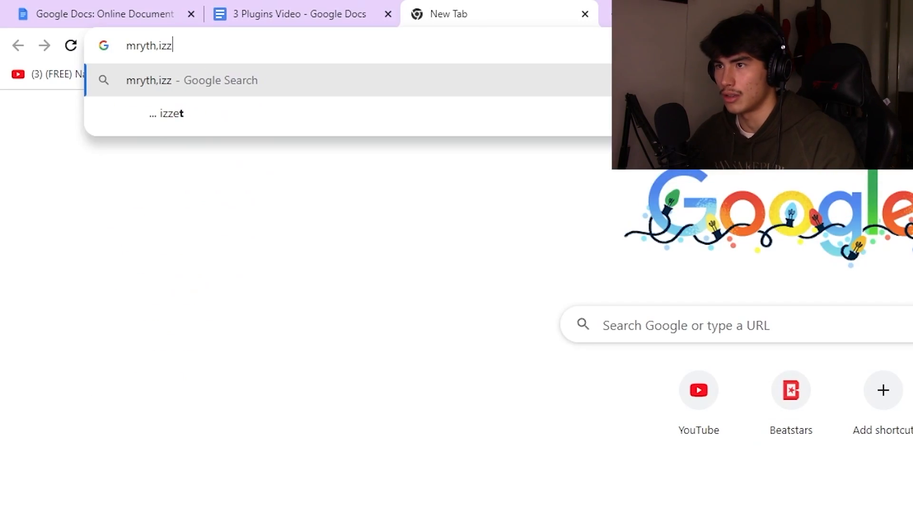
pyautogui.press('BackSpace')
pyautogui.press('BackSpace')
pyautogui.press('BackSpace')
pyautogui.press('BackSpace')
pyautogui.press('BackSpace')
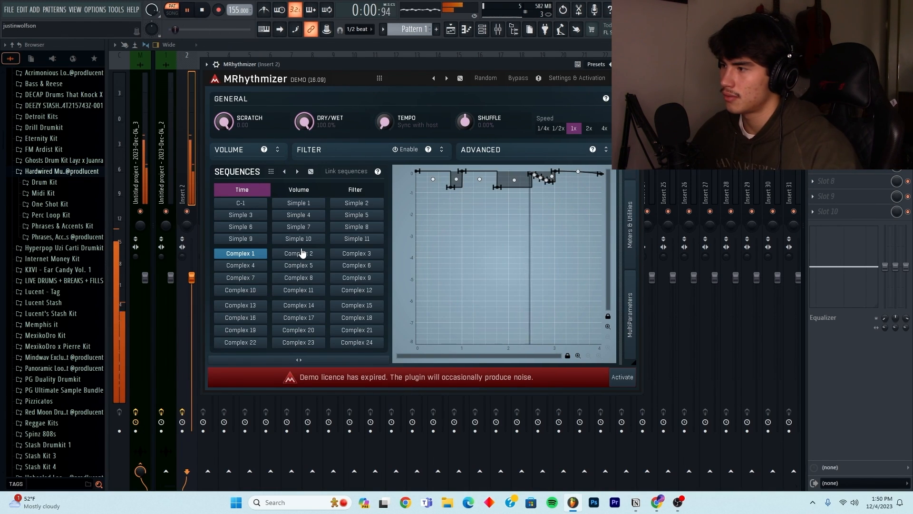
# Audition the MRhythmizer time sequences Complex 2, Complex 3, Complex 4 and Complex 5 during playback.
pyautogui.click(304, 256)
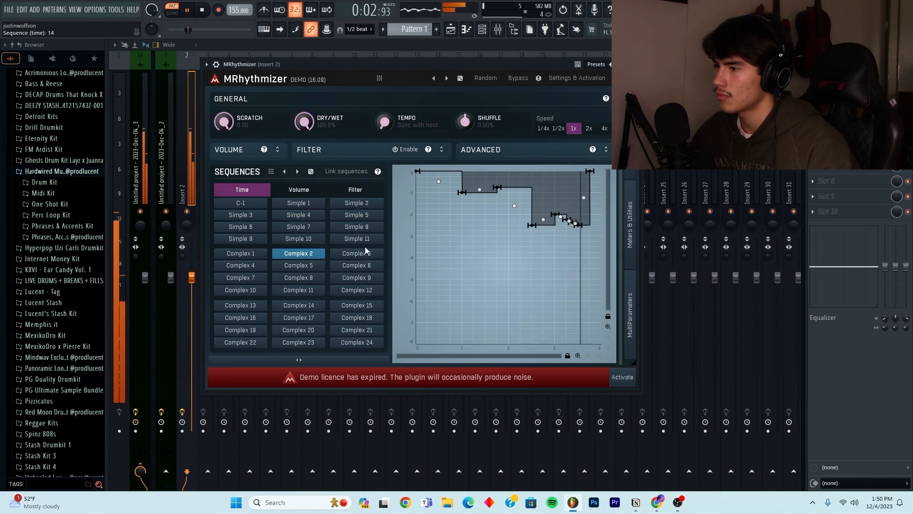
pyautogui.click(352, 256)
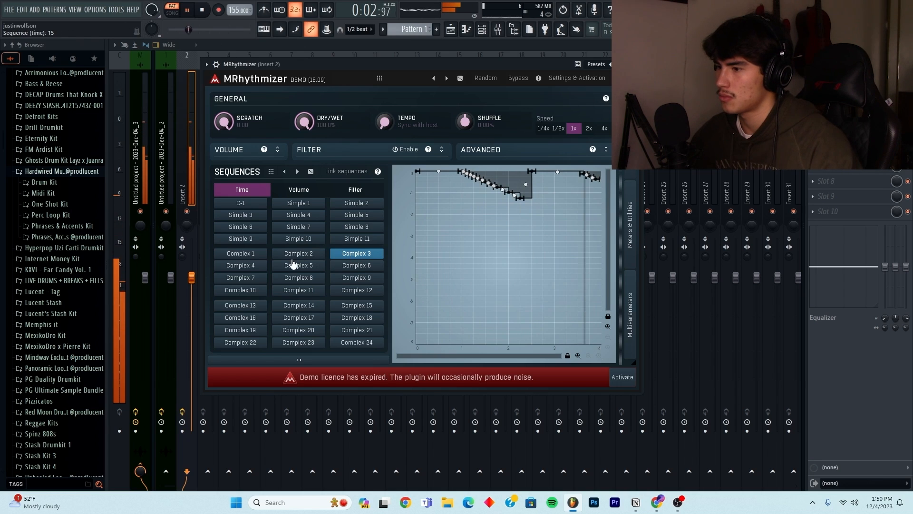
pyautogui.click(255, 266)
pyautogui.click(304, 268)
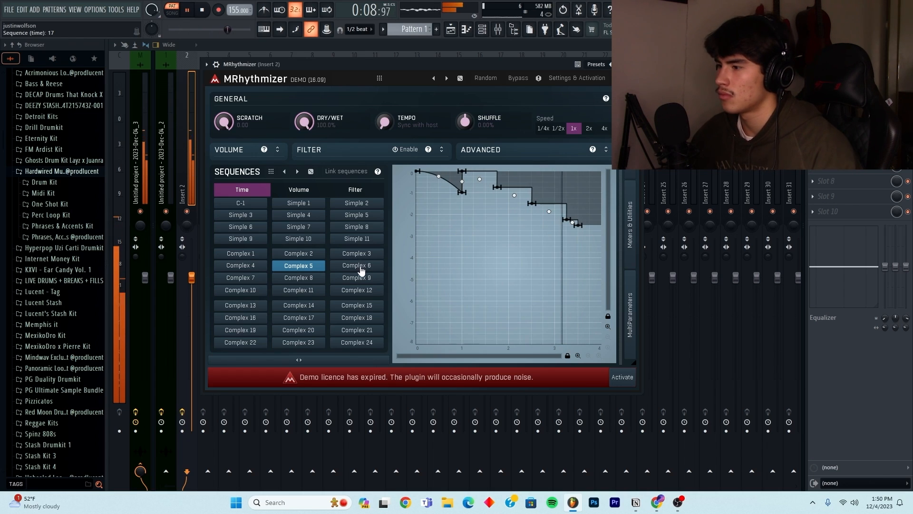
# Load another effect plugin into the second slot of Insert 2 and play the project through it.
pyautogui.click(830, 90)
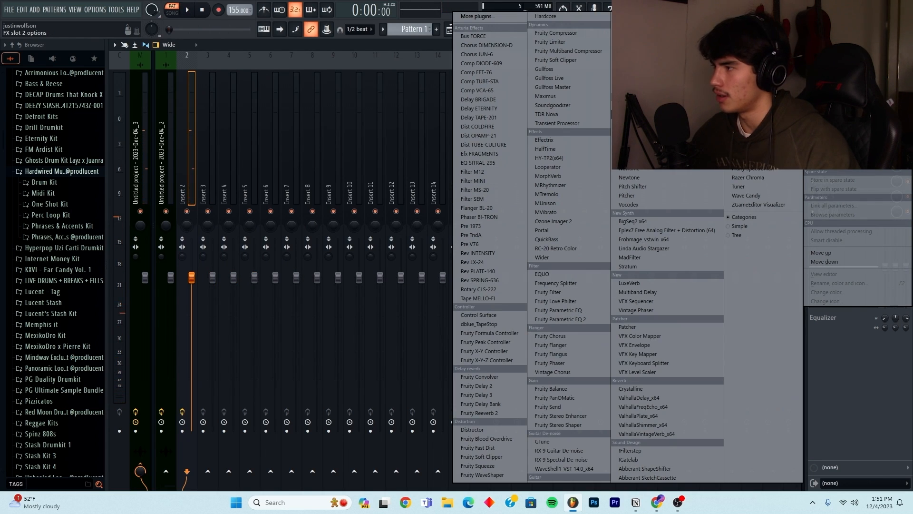
pyautogui.click(633, 114)
pyautogui.click(305, 228)
pyautogui.press('space')
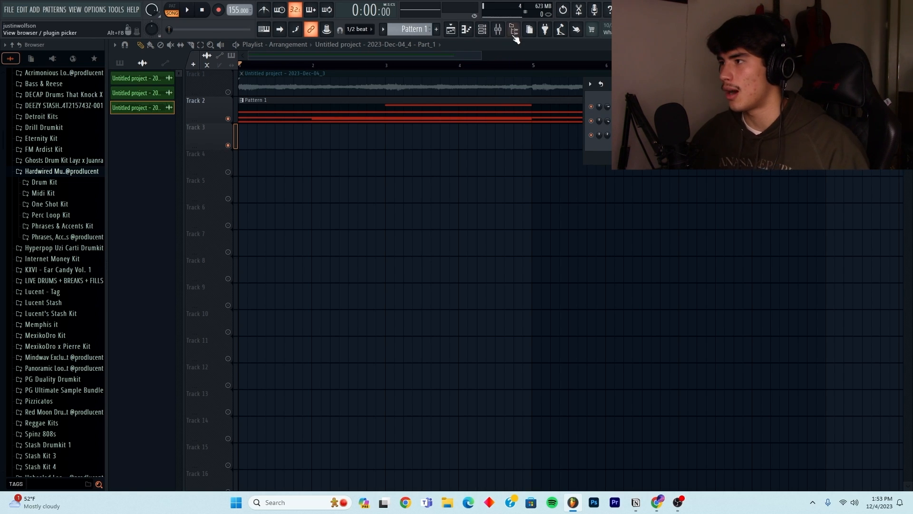
# Load !Gatelab into the third effect slot of the Insert 2 mixer track.
pyautogui.press('F9')
pyautogui.click(813, 104)
pyautogui.moveTo(823, 114)
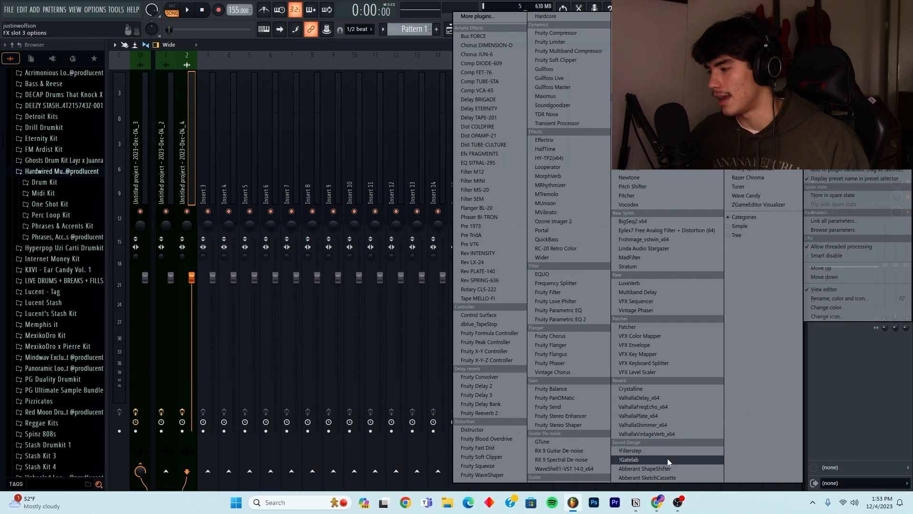
pyautogui.click(667, 459)
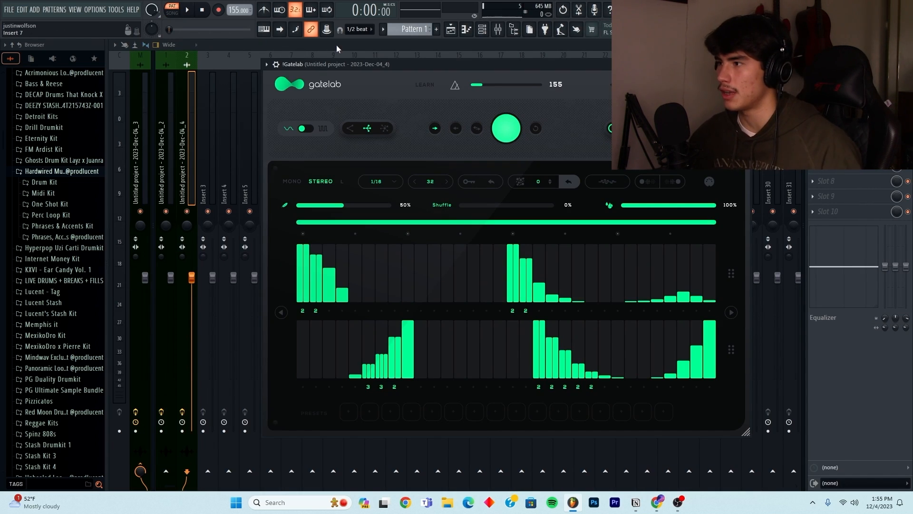
# Generate random gate patterns in Gatelab and set its dry/wet mix to 79% during playback.
pyautogui.click(500, 139)
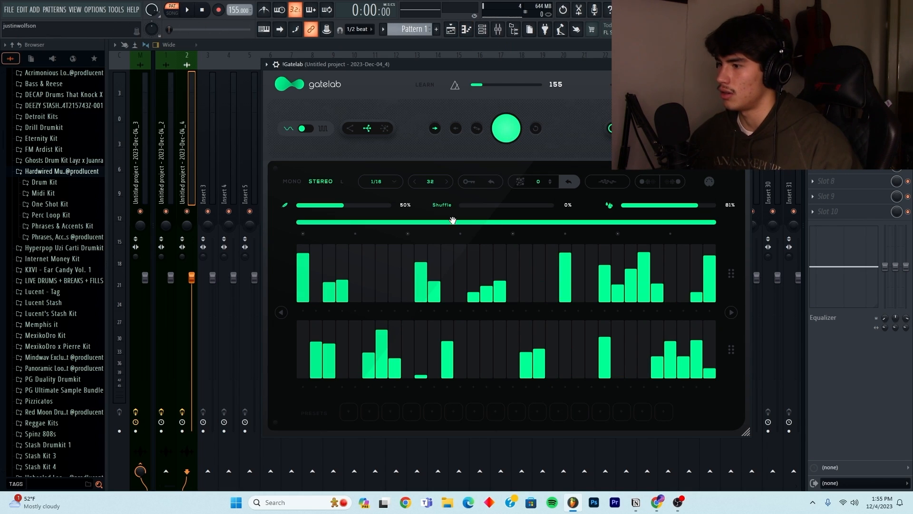
pyautogui.click(188, 10)
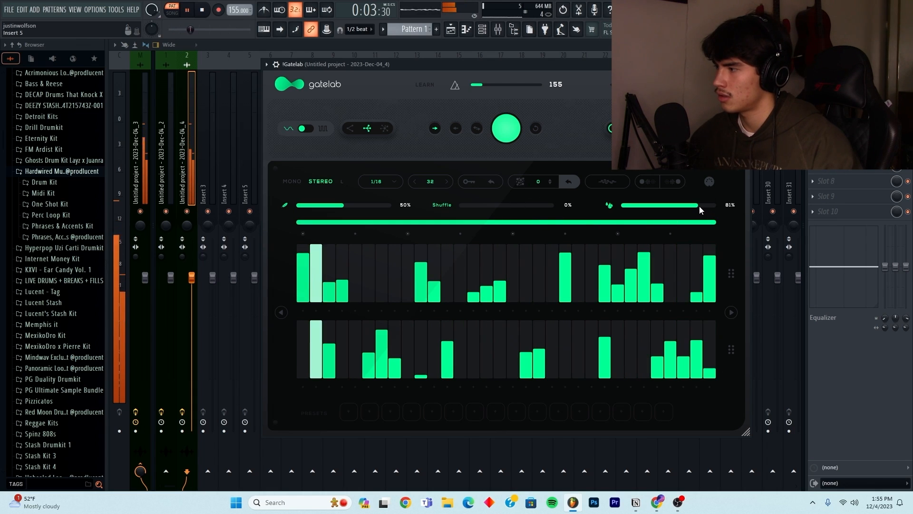
pyautogui.moveTo(699, 208); pyautogui.dragTo(694, 205)
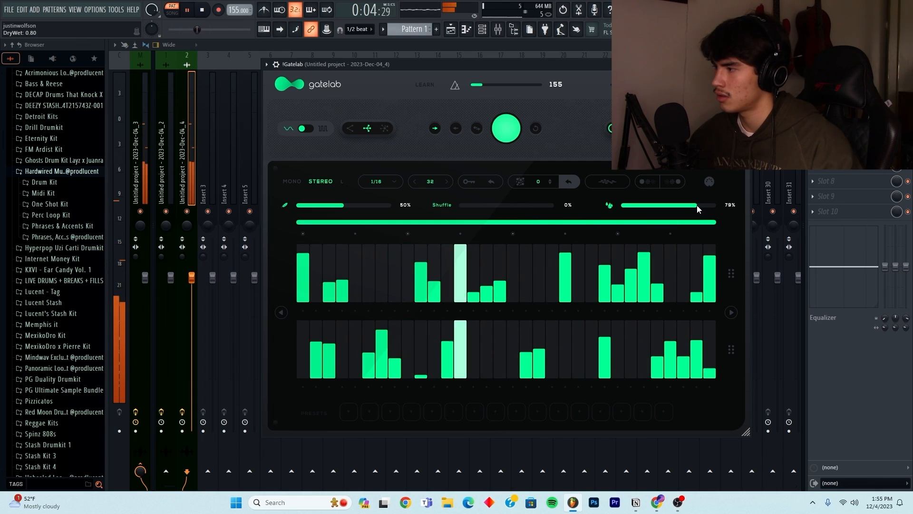
pyautogui.click(506, 126)
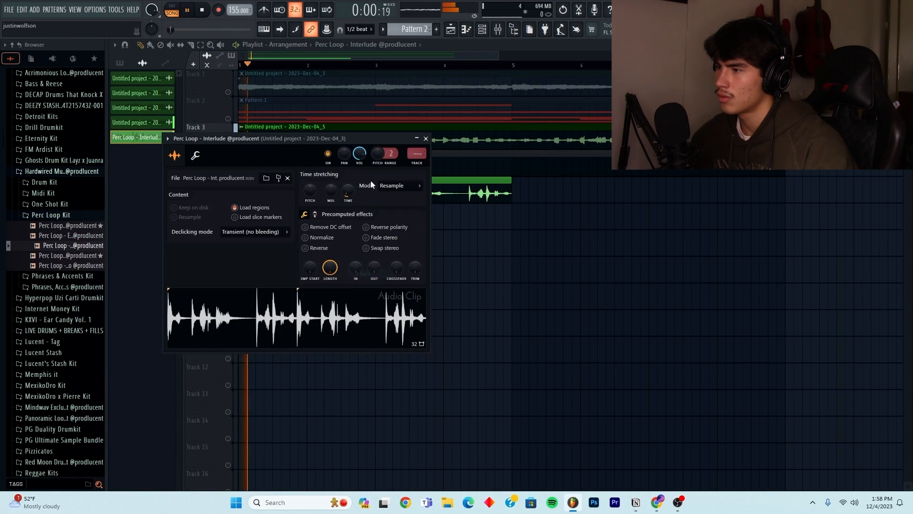
# Place another Perc Loop - Interlude clip directly after the existing one in the playlist.
pyautogui.click(426, 138)
pyautogui.click(526, 193)
pyautogui.keyDown('ctrl'); pyautogui.click(459, 69); pyautogui.keyUp('ctrl')
pyautogui.moveTo(653, 220); pyautogui.dragTo(455, 196)
pyautogui.doubleClick(448, 198)
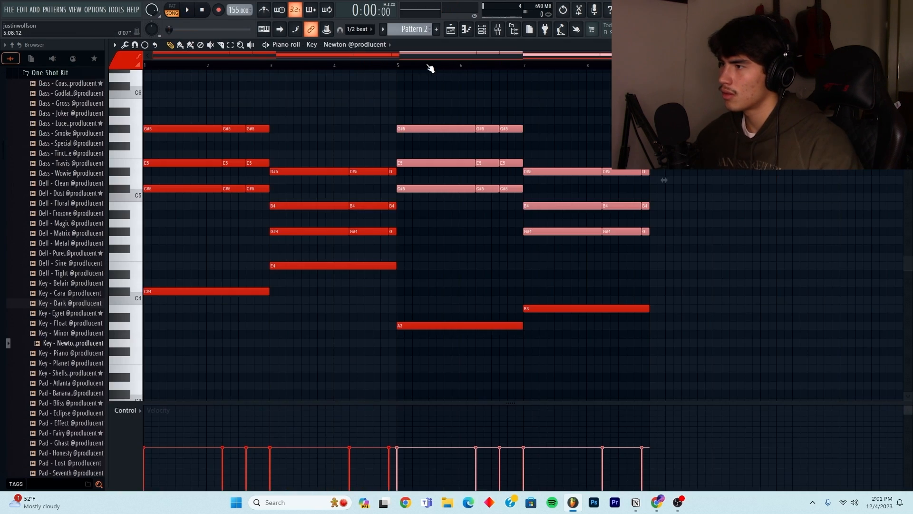
pyautogui.press('F6')
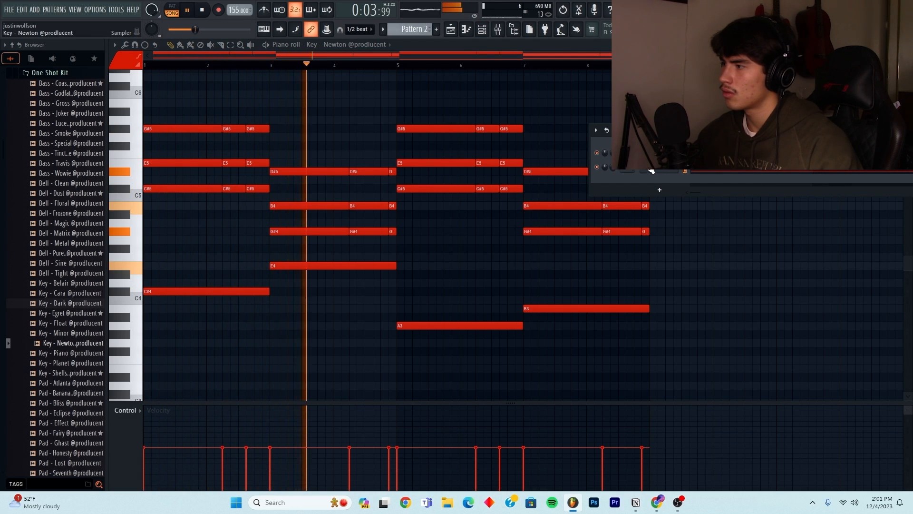
pyautogui.click(673, 165)
pyautogui.rightClick(678, 164)
pyautogui.click(698, 228)
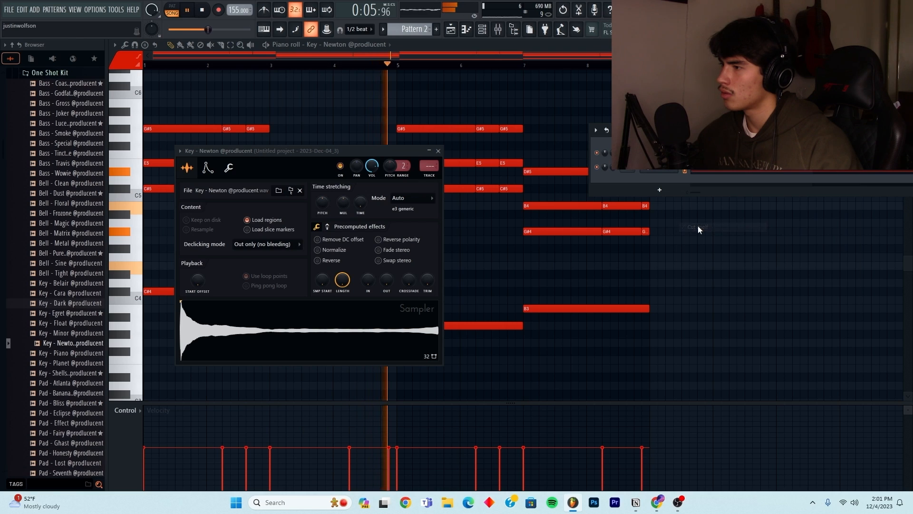
pyautogui.click(630, 253)
pyautogui.hotkey('ctrl', 'z')
pyautogui.click(482, 30)
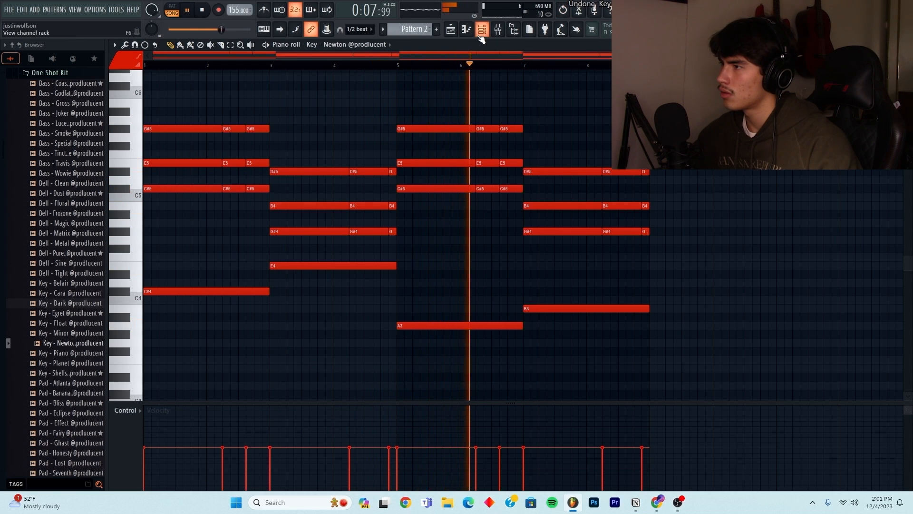
pyautogui.rightClick(656, 173)
pyautogui.click(656, 173)
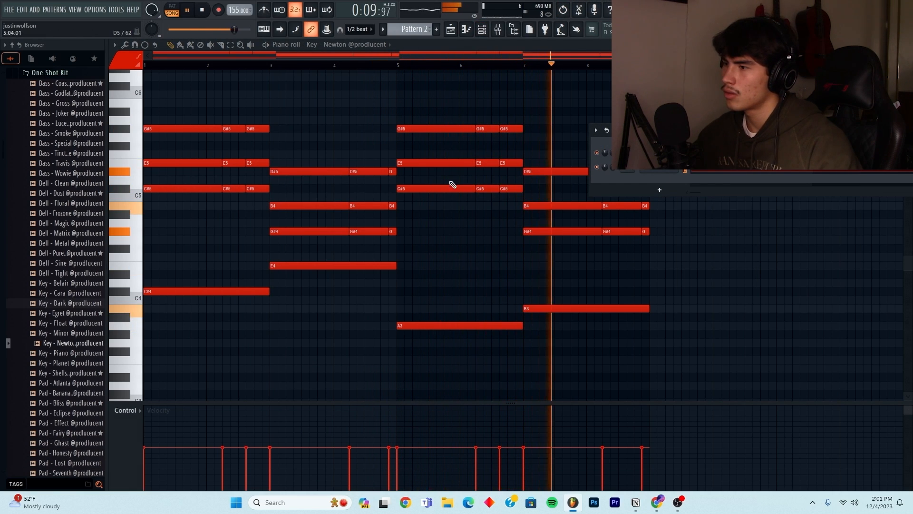
pyautogui.click(656, 173)
pyautogui.click(207, 167)
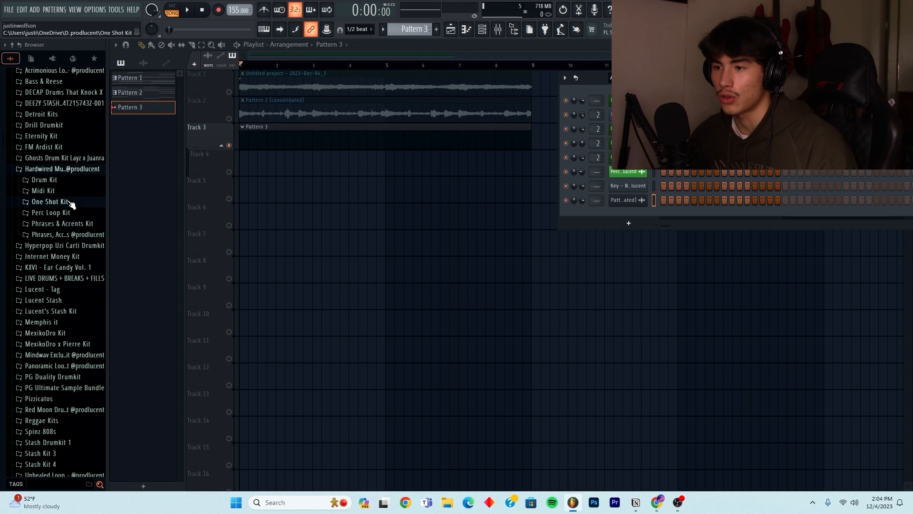
# Open the One Shot Kit sample folder and look through its sounds.
pyautogui.click(71, 202)
pyautogui.scroll(-6, 66, 209)
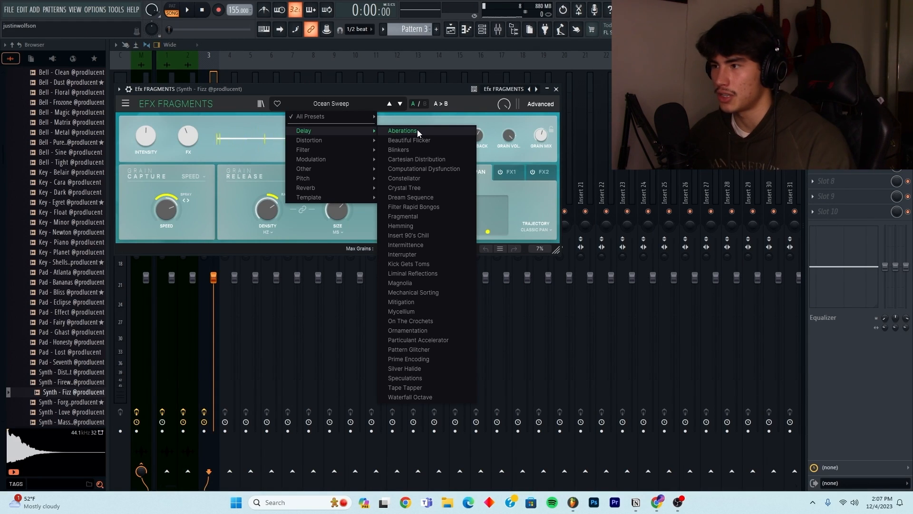
# Audition the Aberations delay preset in Efx FRAGMENTS, and set the grain mix to 68.8% on the Cascade Circles preset.
pyautogui.click(417, 130)
pyautogui.press('space')
pyautogui.moveTo(429, 90); pyautogui.dragTo(486, 88)
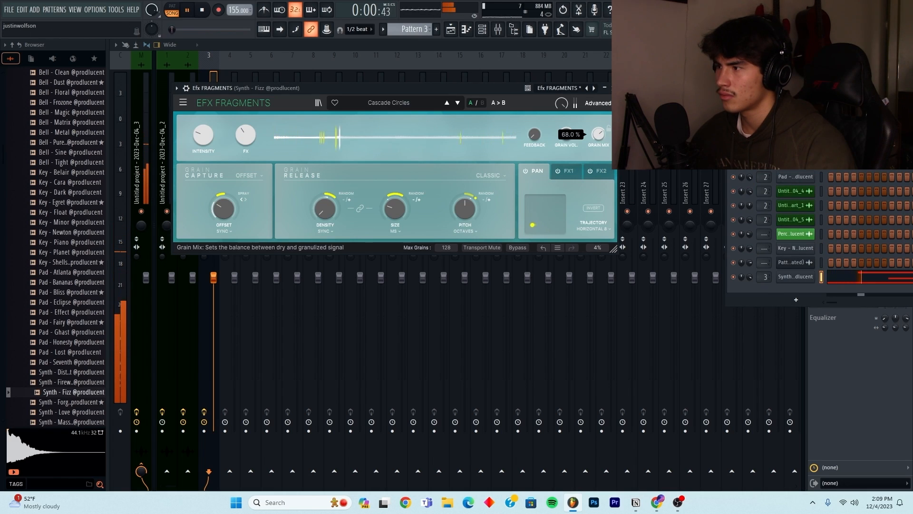
pyautogui.moveTo(598, 134); pyautogui.dragTo(598, 133)
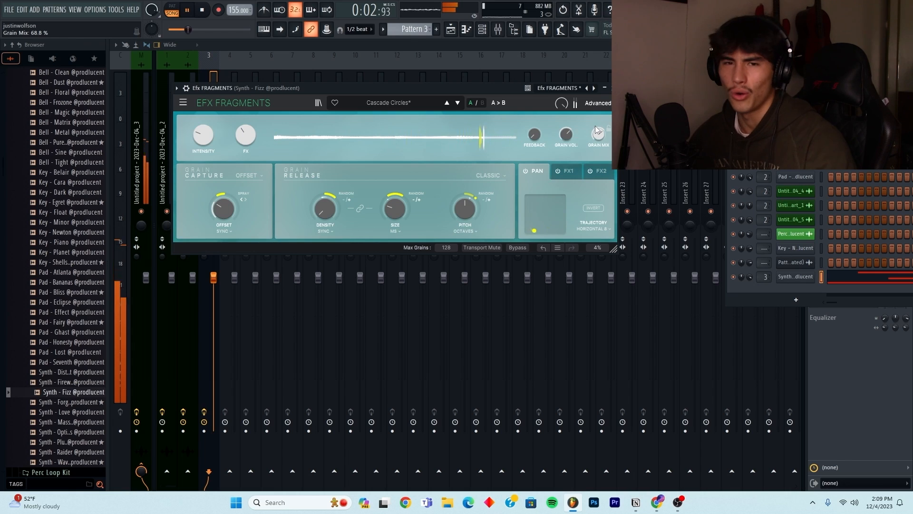
# Load !Gatelab into the first effect slot of Insert 4 and raise the dry/wet mix of both Gatelab and Portal.
pyautogui.click(814, 93)
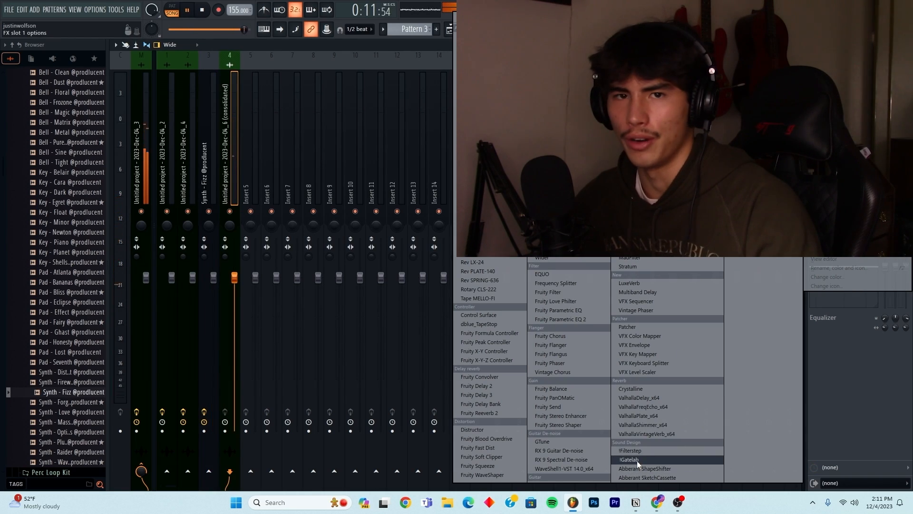
pyautogui.click(637, 461)
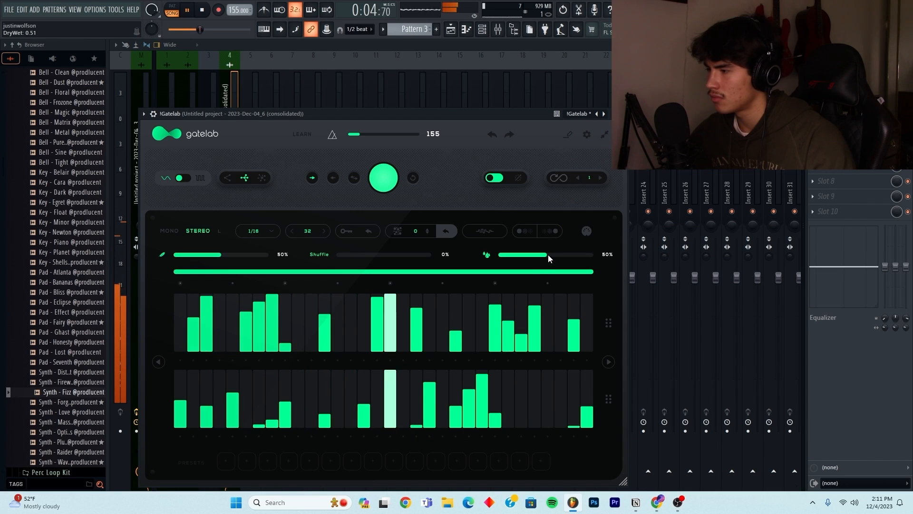
pyautogui.moveTo(548, 255); pyautogui.dragTo(556, 257)
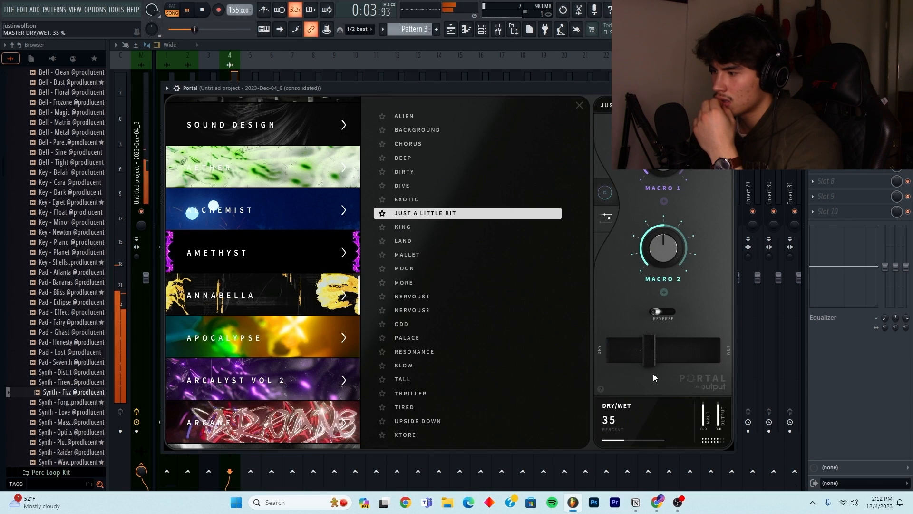
pyautogui.moveTo(653, 374); pyautogui.dragTo(667, 378)
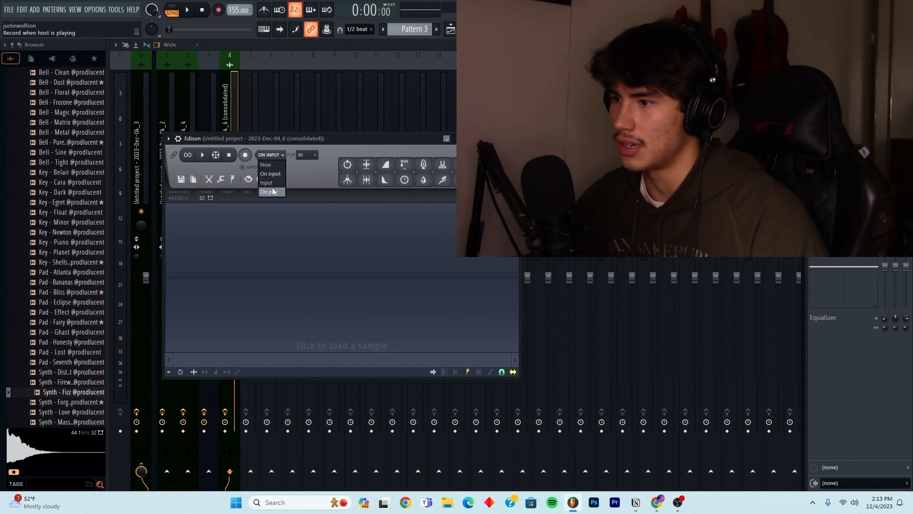
# Play the playlist with Track 1, Track 2 and Track 3 soloed one after another.
pyautogui.press('F5')
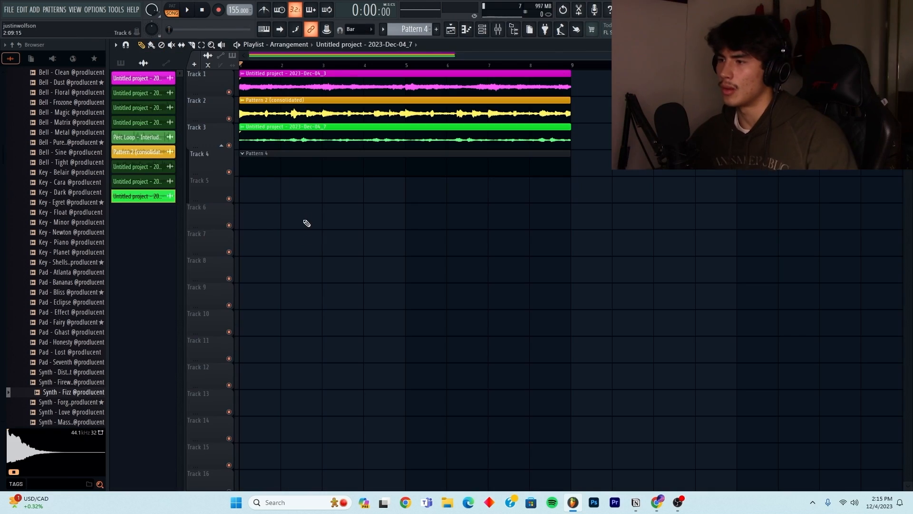
pyautogui.rightClick(229, 92)
pyautogui.click(187, 11)
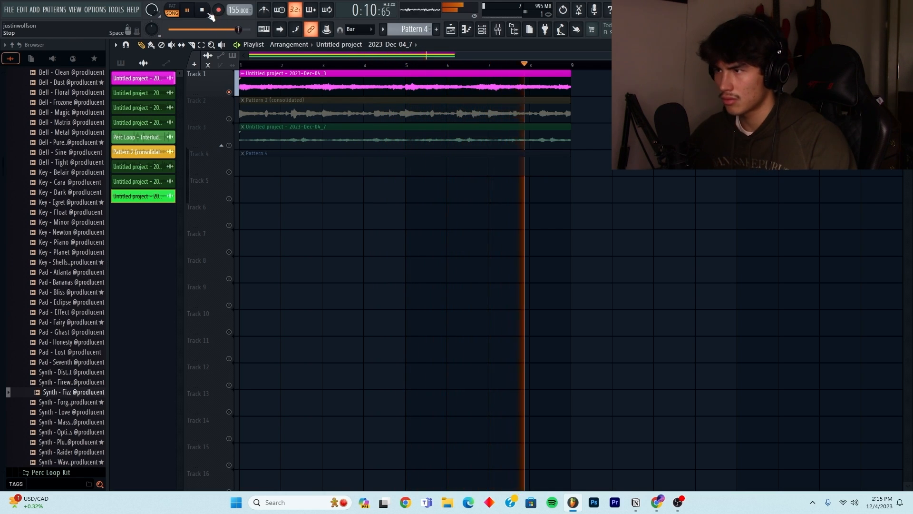
pyautogui.rightClick(228, 118)
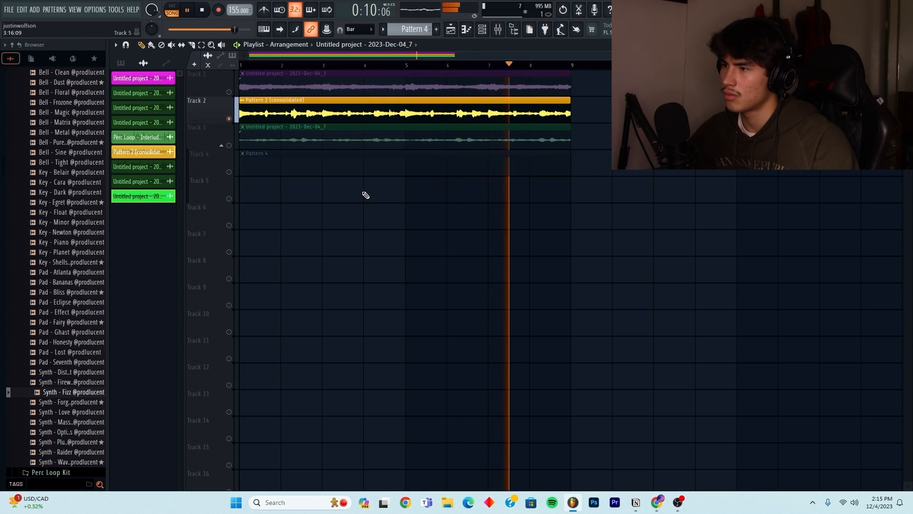
pyautogui.click(235, 142)
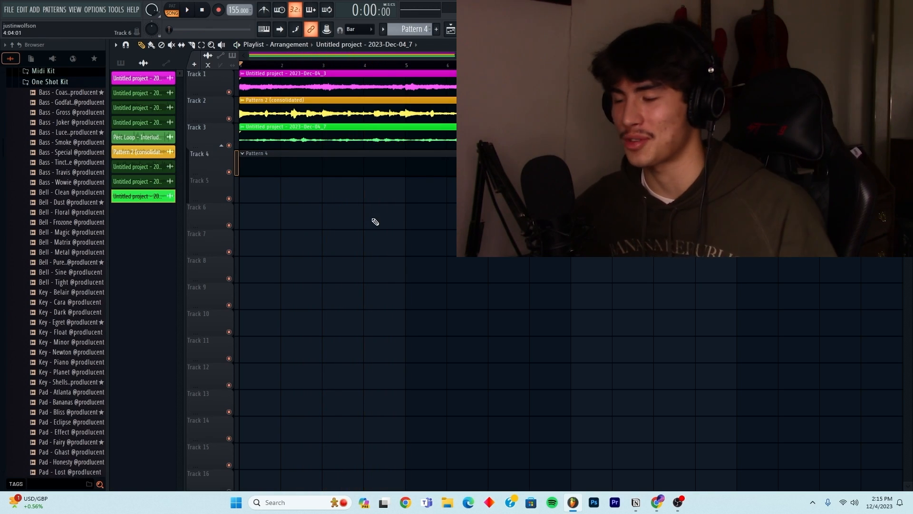
# Add the 808 - Cutthroat sample from the drum kit to the channel rack.
pyautogui.scroll(5, 81, 203)
pyautogui.moveTo(76, 221); pyautogui.dragTo(573, 256)
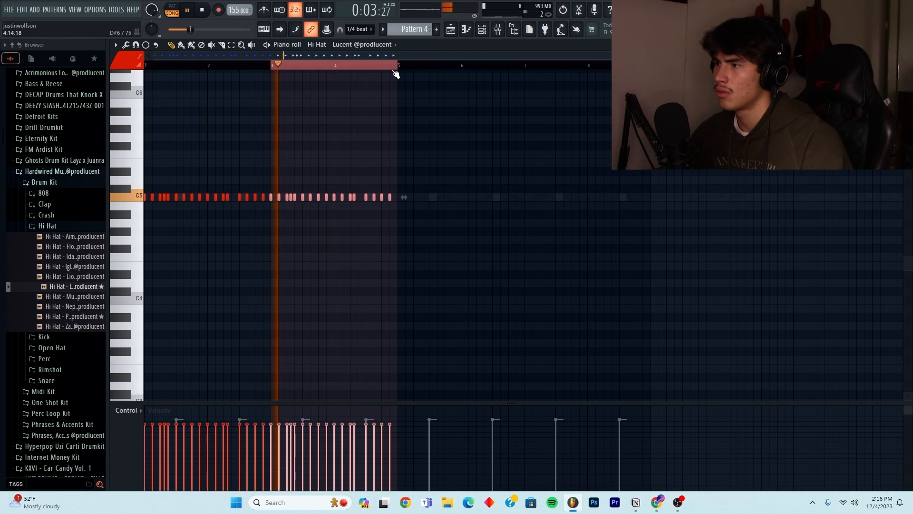
# Duplicate the whole four-bar hi-hat pattern into bars 5 to 8.
pyautogui.keyDown('ctrl'); pyautogui.click(399, 66); pyautogui.keyUp('ctrl')
pyautogui.hotkey('ctrl', 'a')
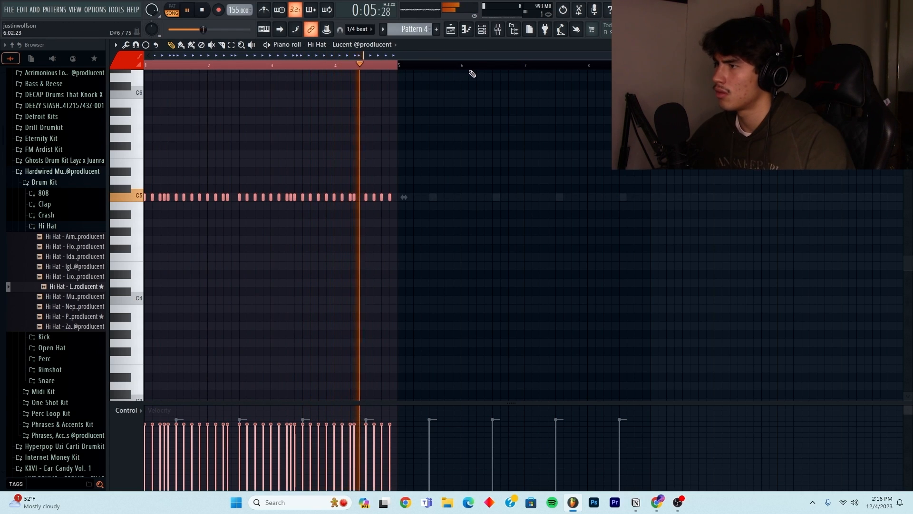
pyautogui.hotkey('ctrl', 'b')
pyautogui.press('F6')
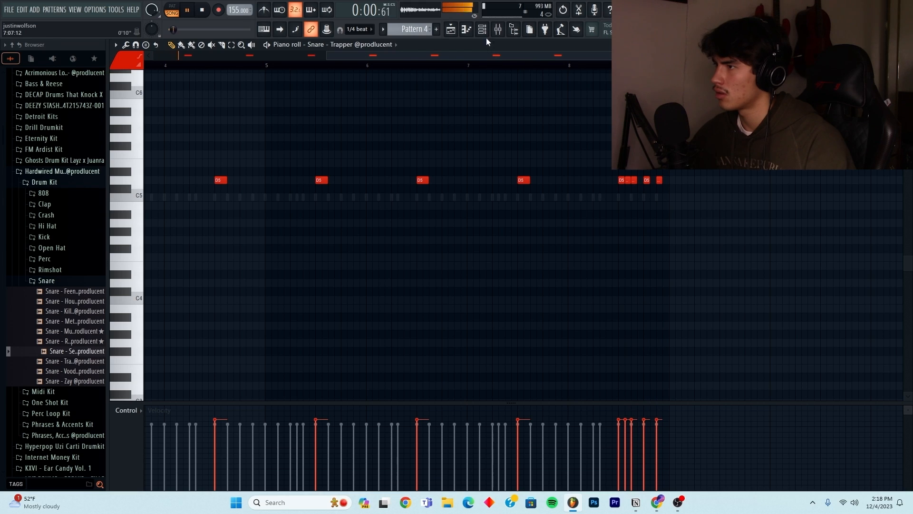
# Add two C#5 notes in bar 4 of the 808 - Cutthroat line.
pyautogui.press('F6')
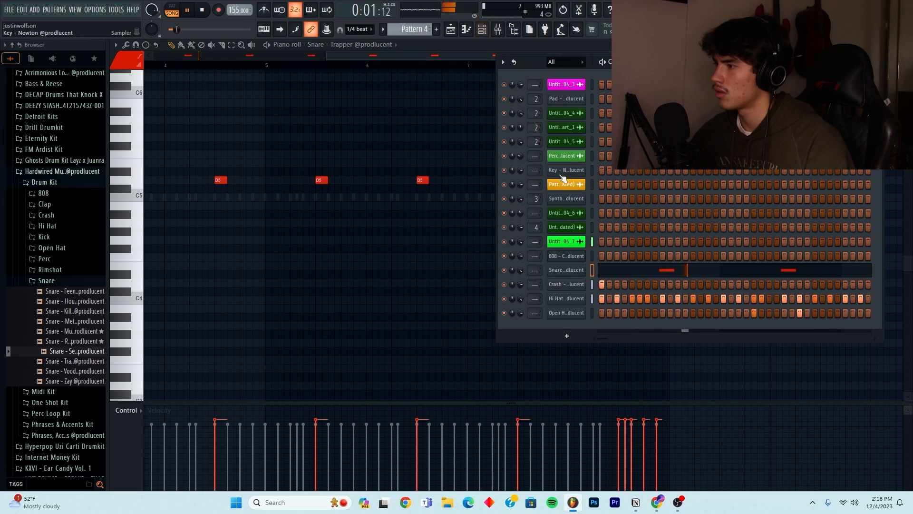
pyautogui.rightClick(584, 256)
pyautogui.click(602, 258)
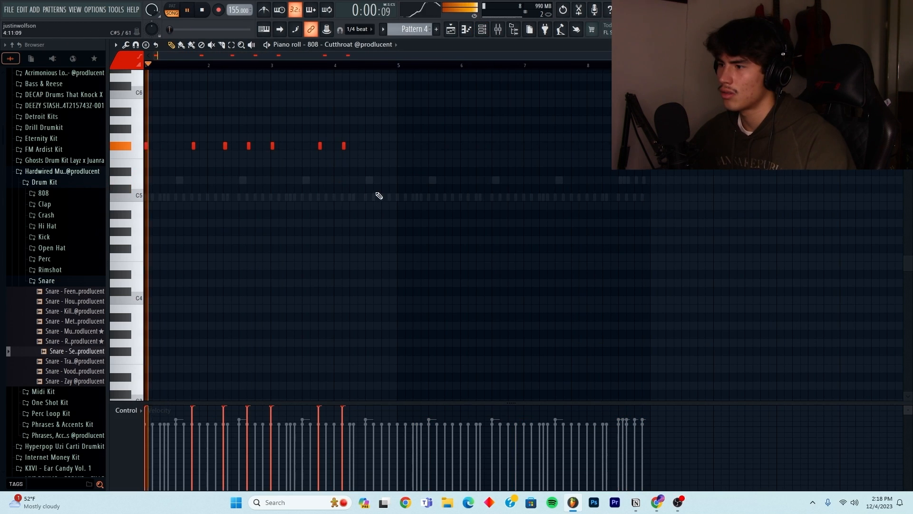
pyautogui.click(352, 189)
pyautogui.click(375, 189)
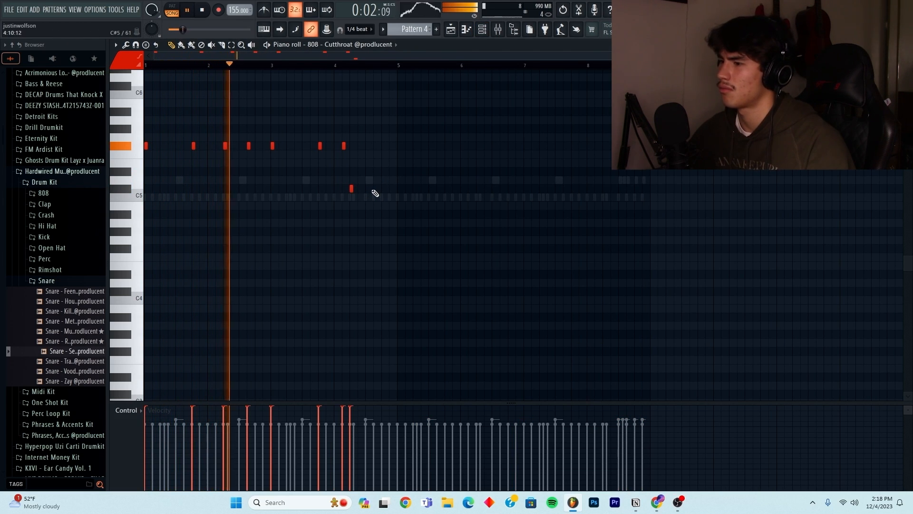
# Copy all the 808 - Cutthroat notes from bars 1 to 4 into bars 5 to 8.
pyautogui.moveTo(467, 83); pyautogui.dragTo(144, 242)
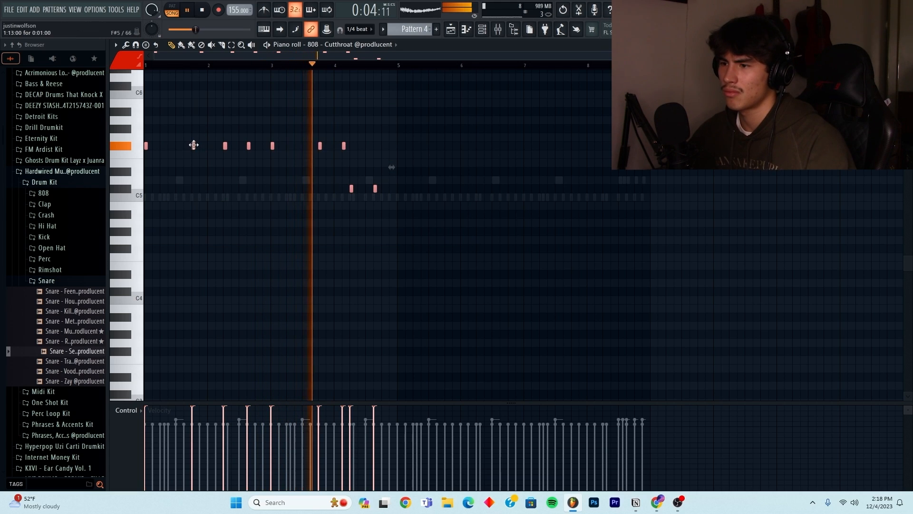
pyautogui.moveTo(194, 143); pyautogui.dragTo(448, 143)
pyautogui.keyDown('ctrl'); pyautogui.click(422, 77); pyautogui.keyUp('ctrl')
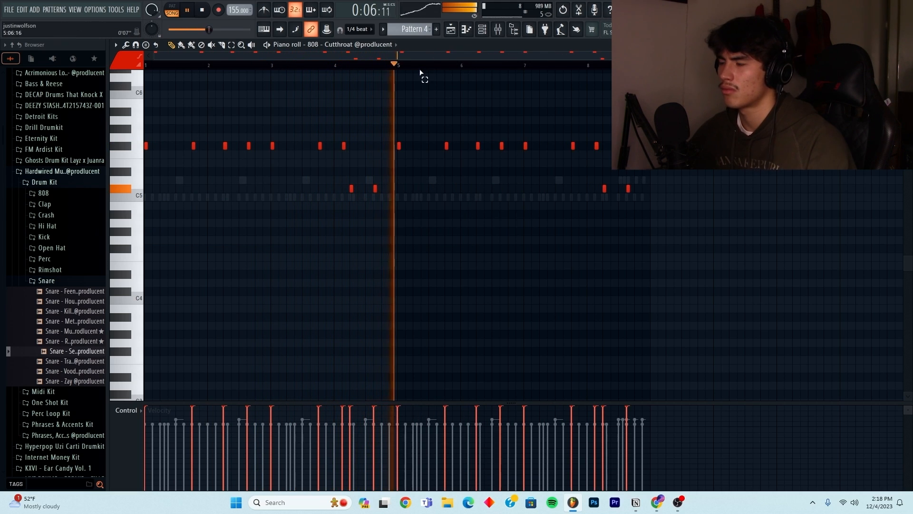
# Lower the 808 - Cutthroat channel's volume to 86% while Track 3 and the drum pattern play.
pyautogui.click(483, 30)
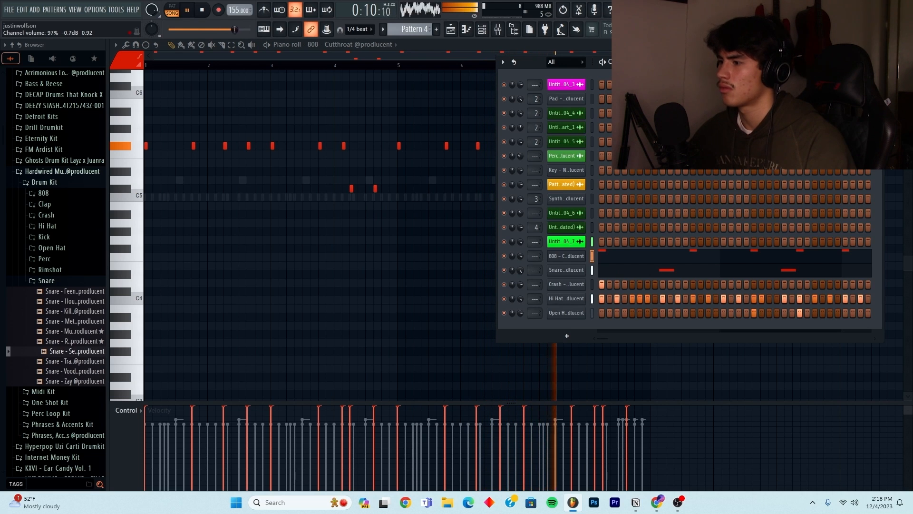
pyautogui.press('F5')
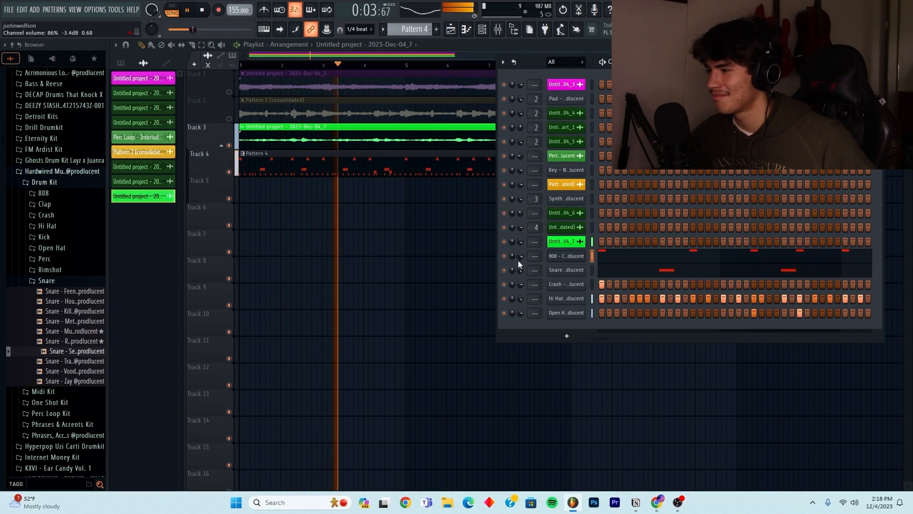
pyautogui.press('F6')
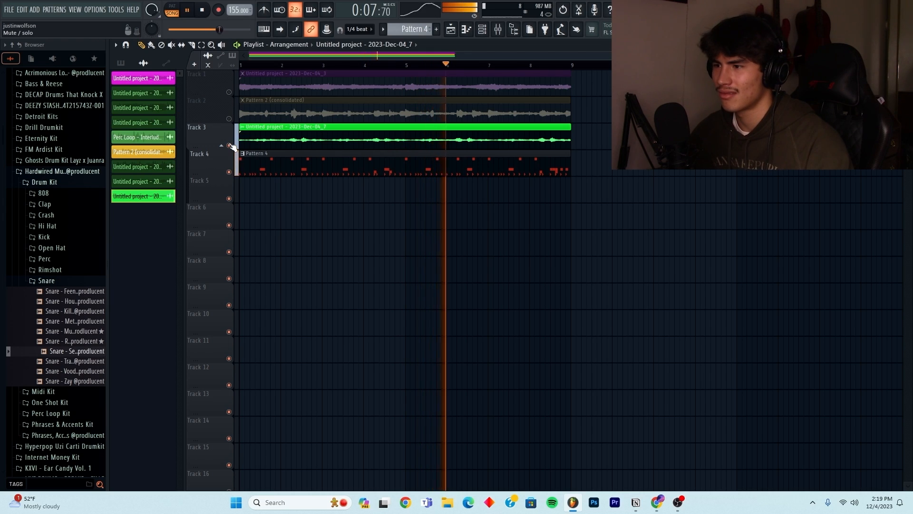
pyautogui.press('F6')
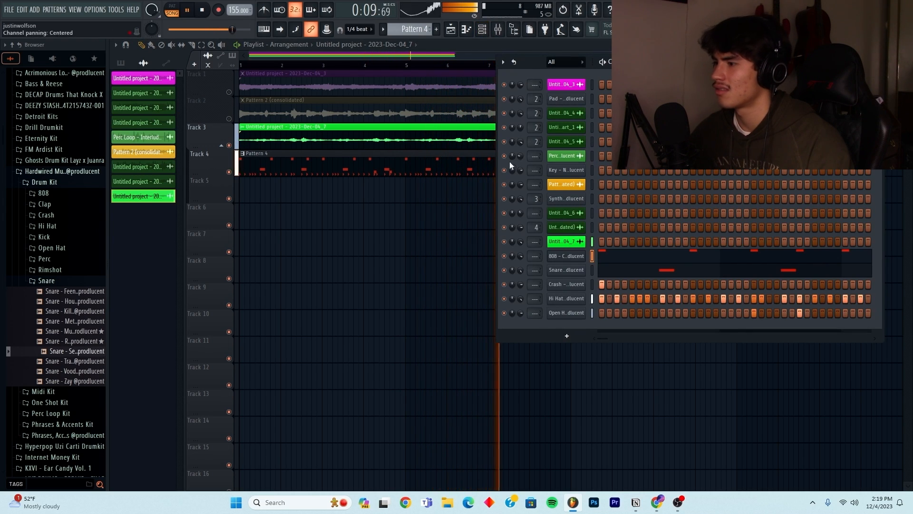
pyautogui.press('F6')
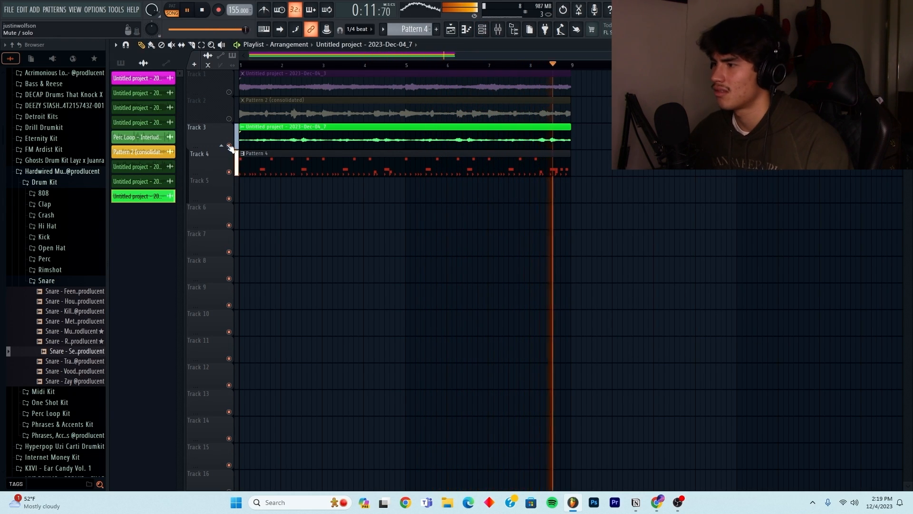
# Place Kick - Raw notes on C5 to build a two-bar kick rhythm in bars 1 and 2.
pyautogui.press('F7')
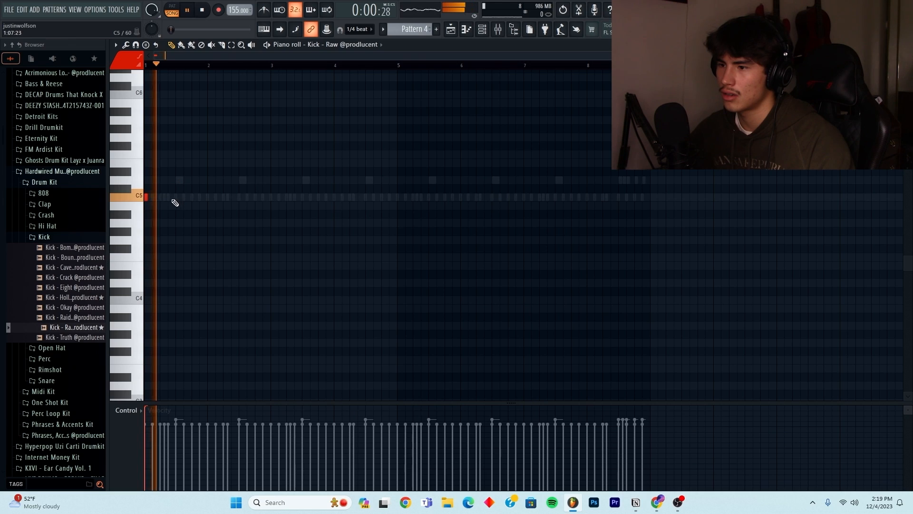
pyautogui.rightClick(229, 198)
pyautogui.rightClick(221, 198)
pyautogui.press('space')
pyautogui.press('space')
pyautogui.click(218, 198)
pyautogui.click(224, 197)
pyautogui.click(248, 197)
# Copy the two-bar kick rhythm into bars 3 and 4, and the resulting four bars into bars 5 to 8.
pyautogui.hotkey('ctrl', 'a')
pyautogui.moveTo(169, 198); pyautogui.dragTo(297, 199)
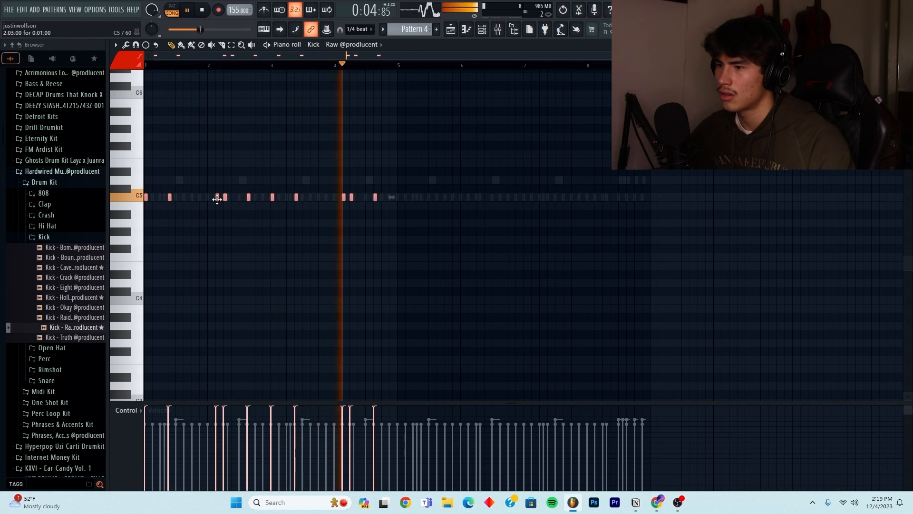
pyautogui.moveTo(224, 199); pyautogui.dragTo(487, 193)
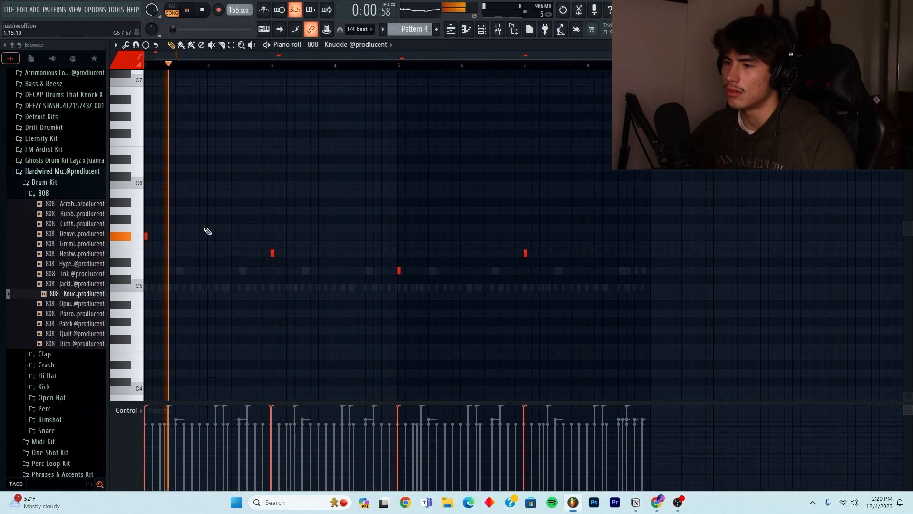
# Add 808 - Knuckle notes on F#5 in bar 2, E5 in bar 4, D5 in bar 6 and E5 in bar 8.
pyautogui.click(226, 236)
pyautogui.click(249, 237)
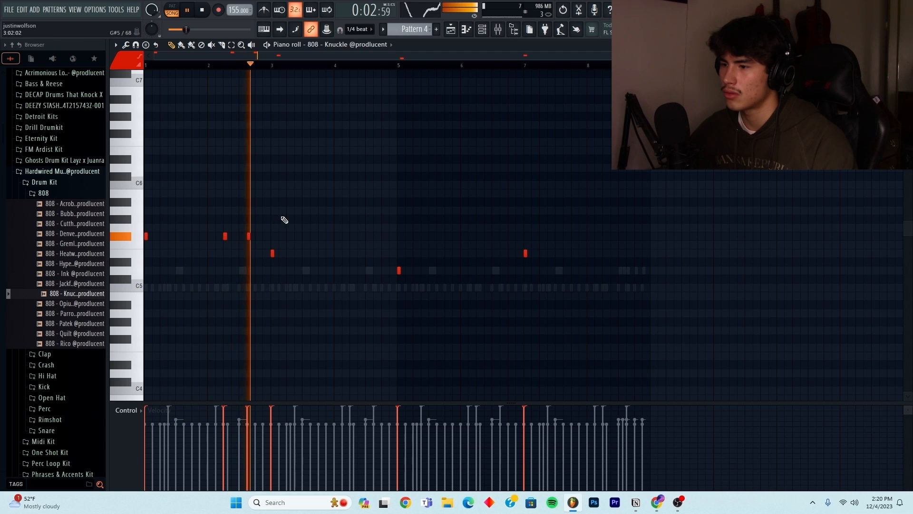
pyautogui.click(352, 253)
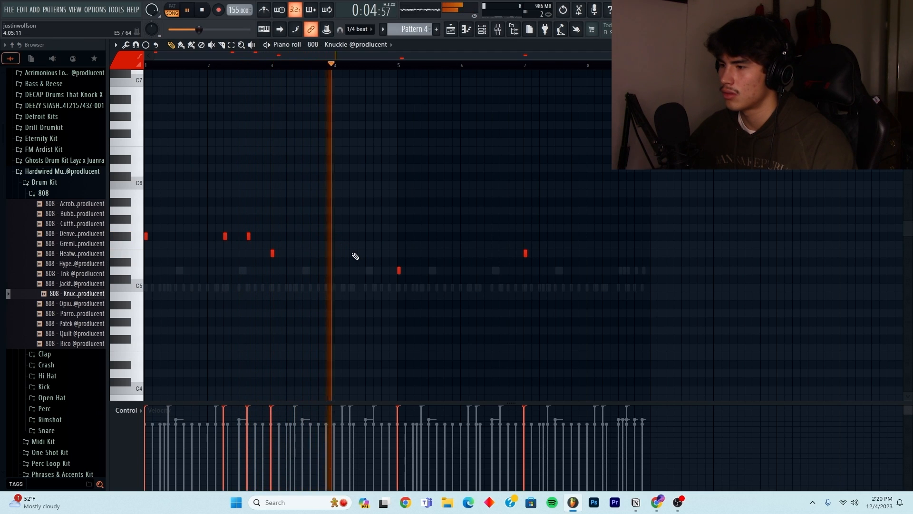
pyautogui.click(375, 253)
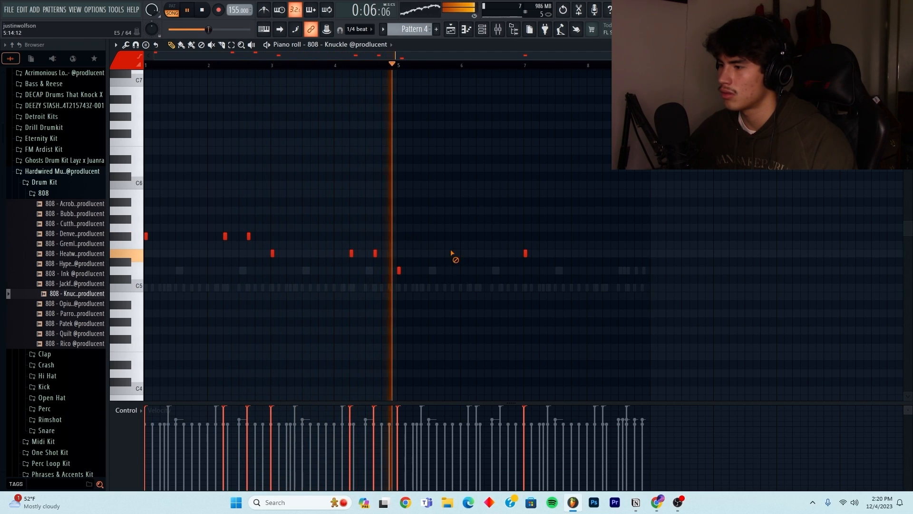
pyautogui.click(478, 270)
pyautogui.click(501, 270)
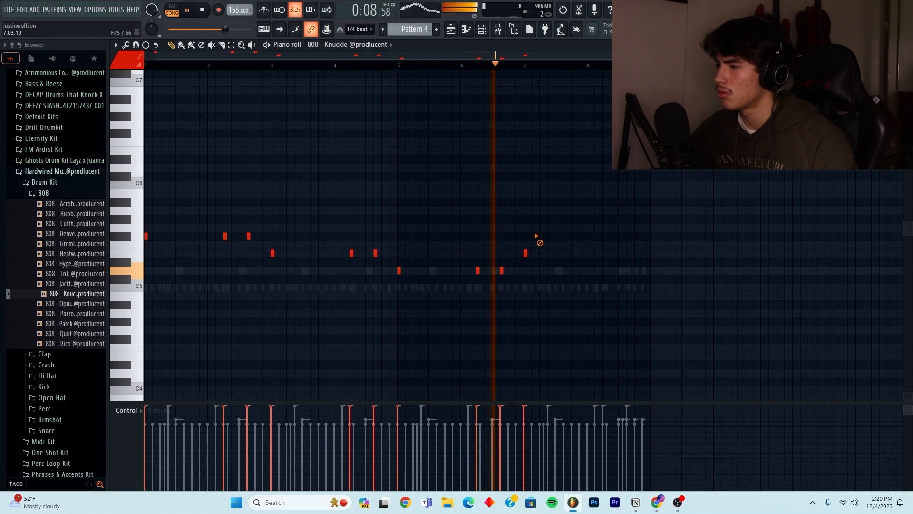
pyautogui.click(596, 253)
pyautogui.click(605, 253)
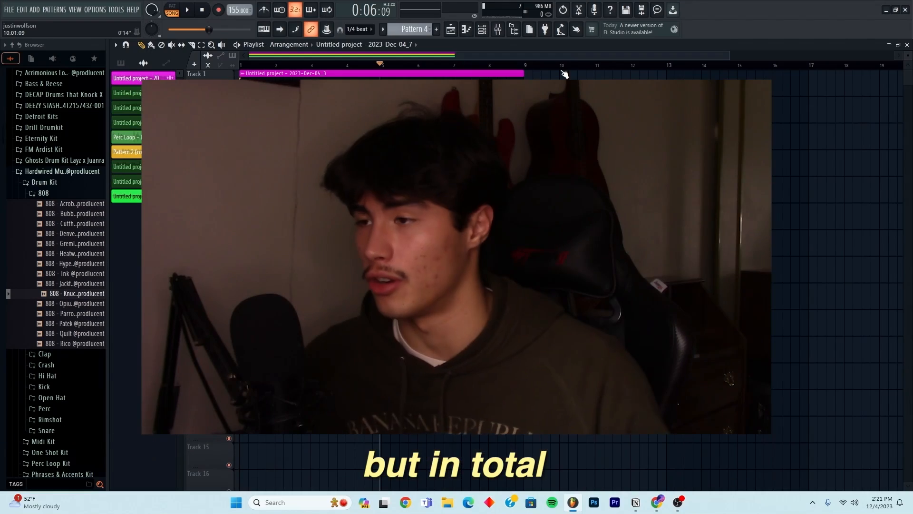